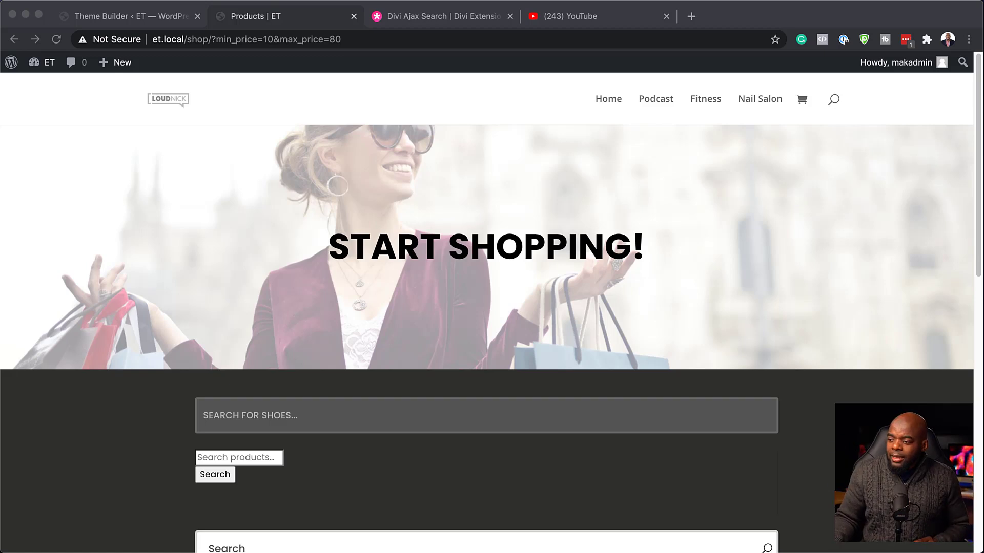
# Type 'prod' into the shop search box to list Product Eight, Seven, Six and Five
pyautogui.scroll(-2, 492, 307)
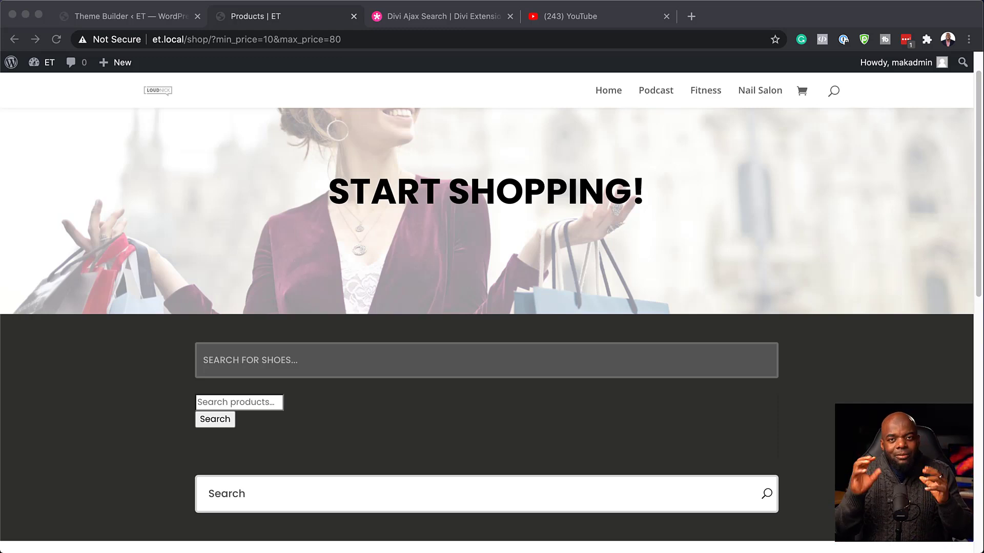
pyautogui.click(261, 407)
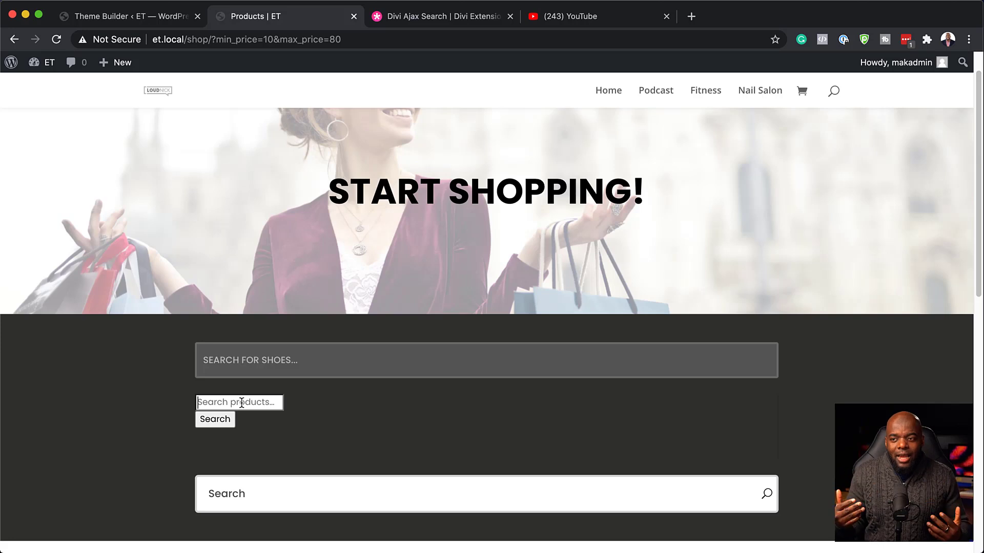
pyautogui.scroll(-3, 246, 383)
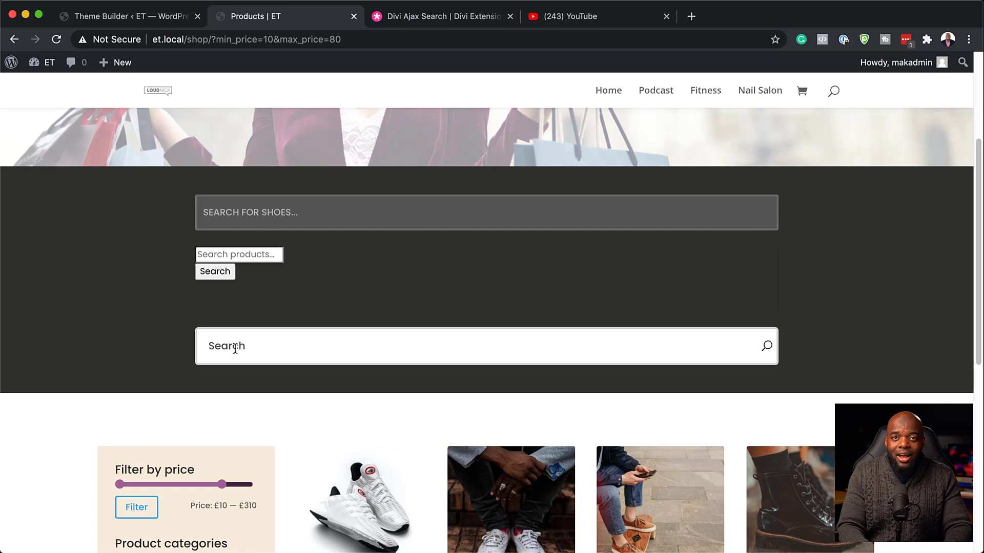
pyautogui.write('prod')
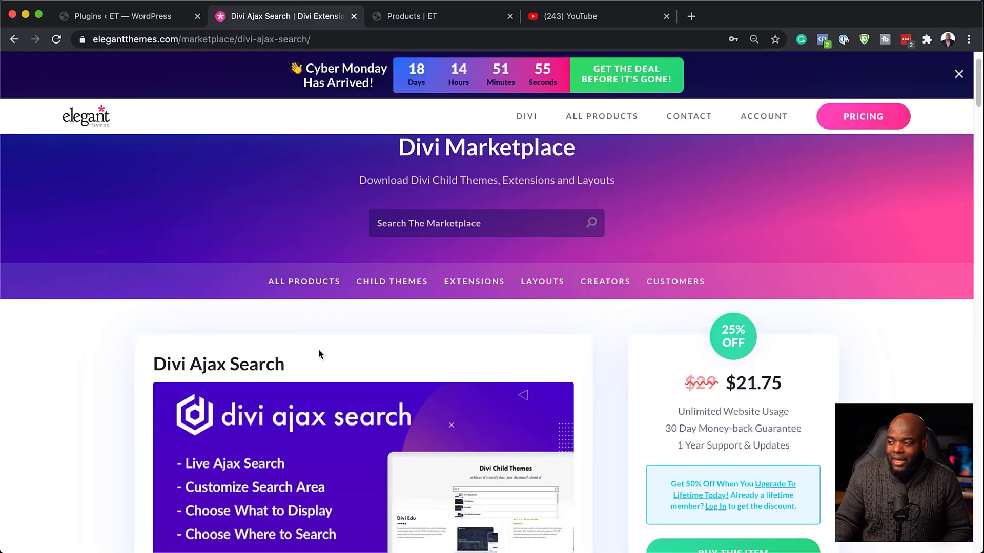
pyautogui.scroll(-1, 317, 352)
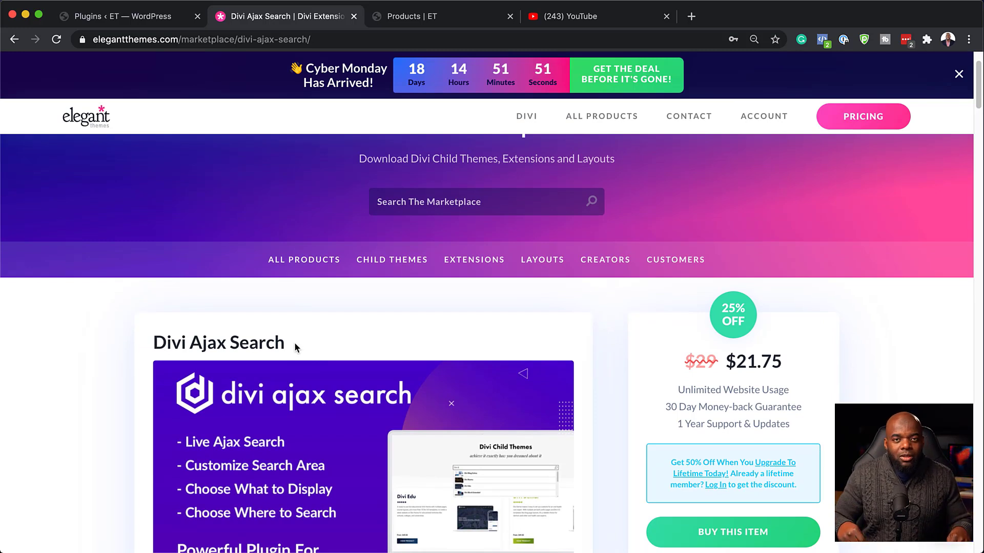
pyautogui.scroll(-3, 187, 278)
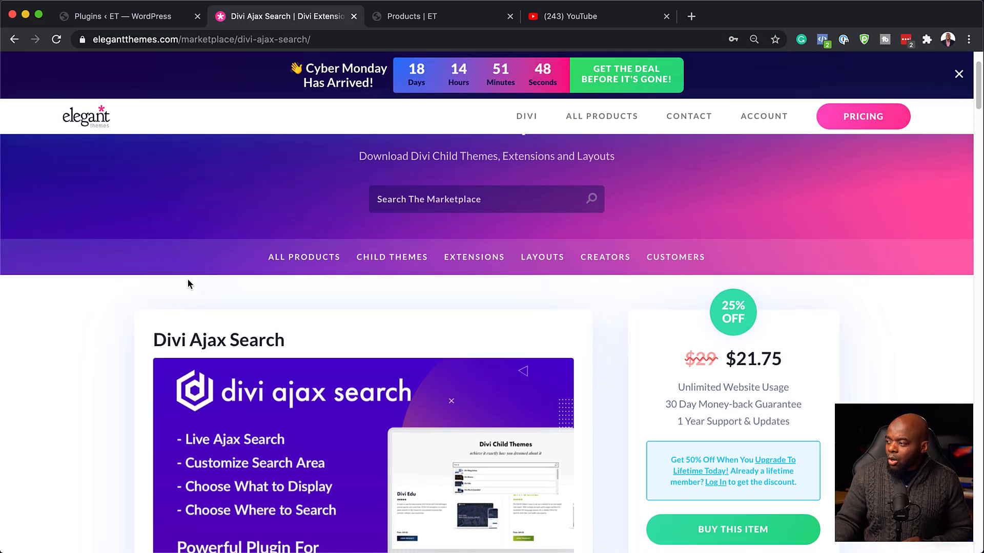
pyautogui.scroll(-1, 305, 307)
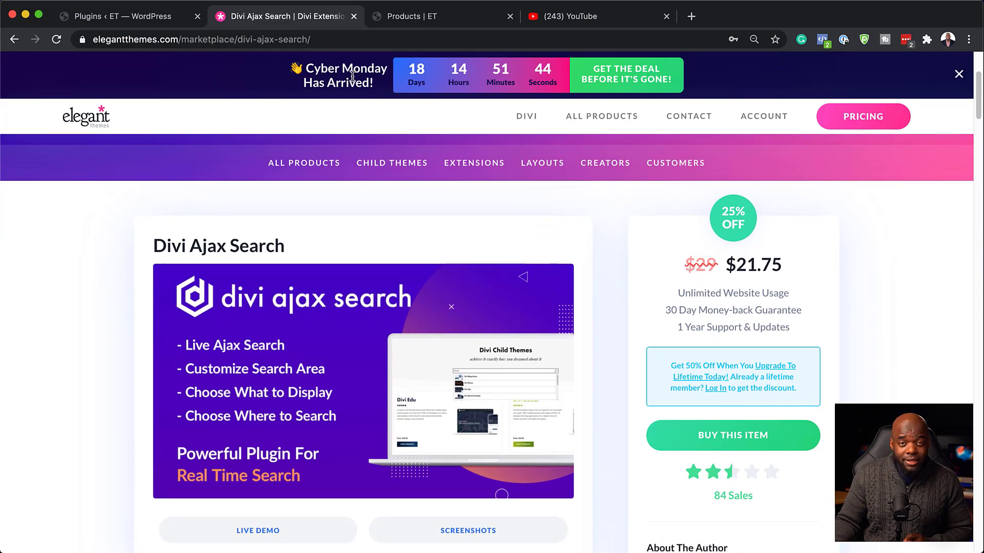
pyautogui.moveTo(649, 174)
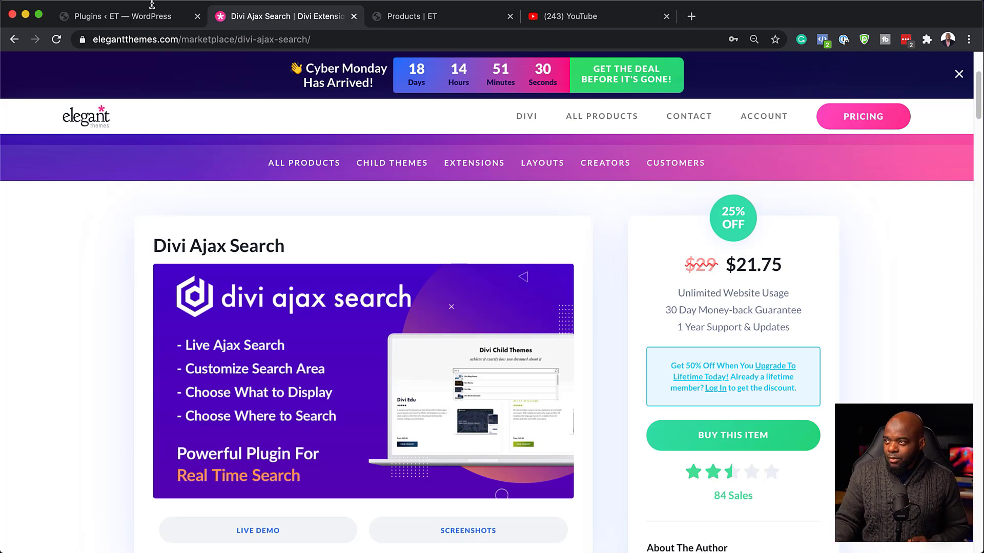
# Try Upload Plugin, cancel it, and view Installed Plugins showing Divi Ajax Search 1.0.1 active
pyautogui.click(138, 17)
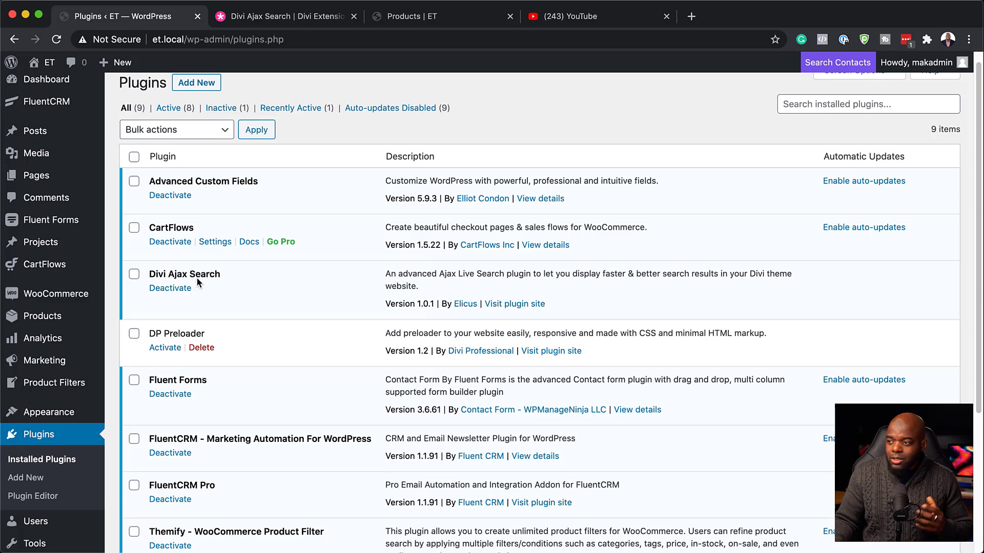
pyautogui.click(29, 479)
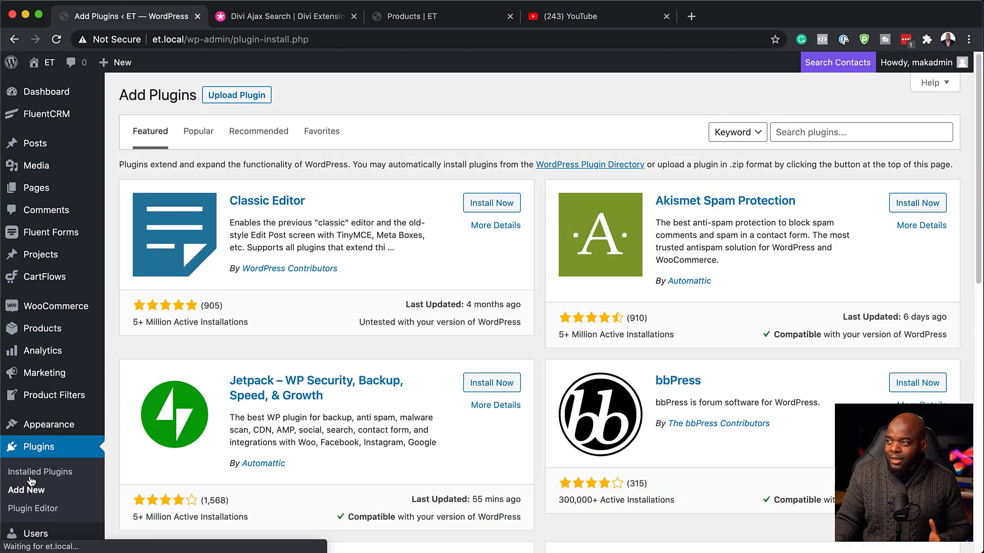
pyautogui.click(229, 98)
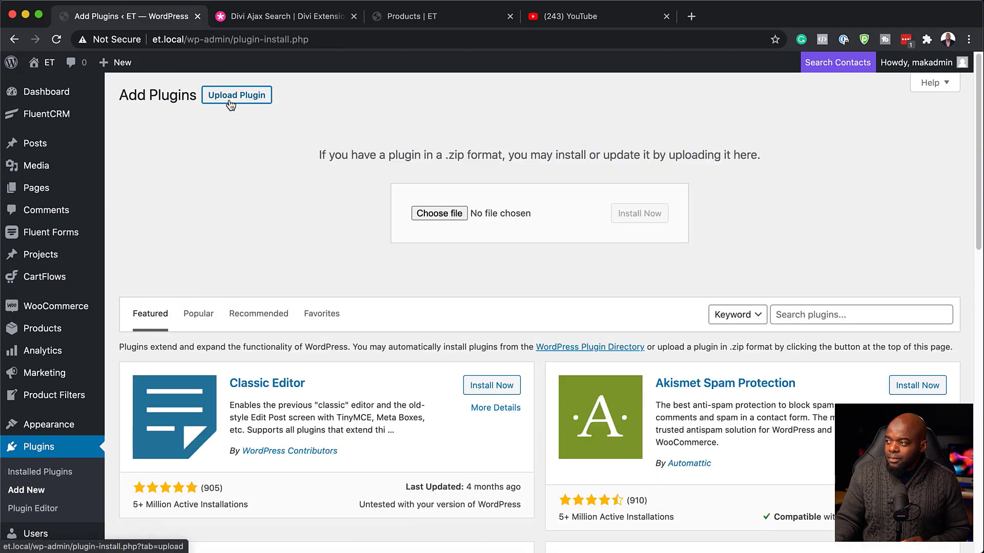
pyautogui.click(440, 213)
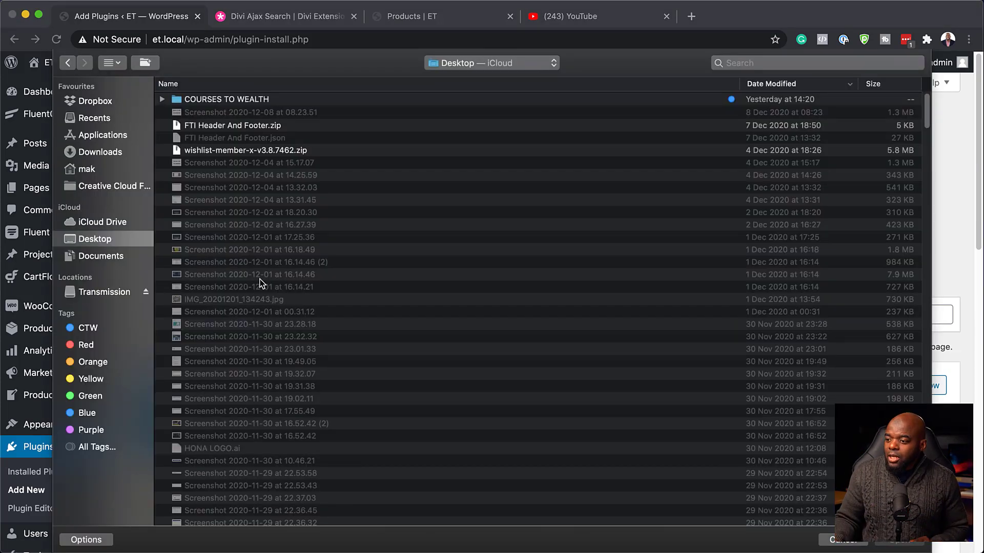
pyautogui.click(859, 546)
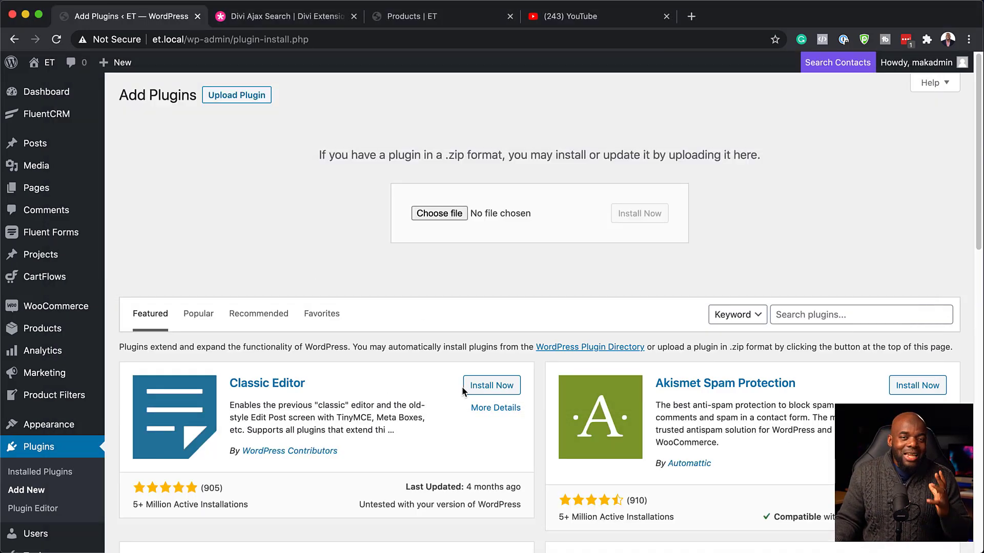
pyautogui.click(53, 473)
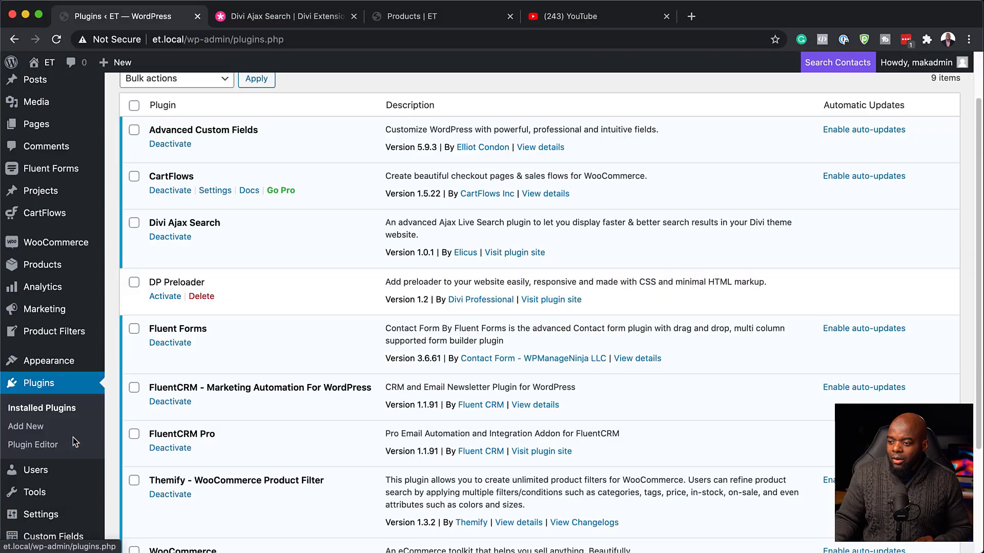
# Open Divi Theme Builder and edit the Shop template's Custom Body layout
pyautogui.moveTo(50, 518)
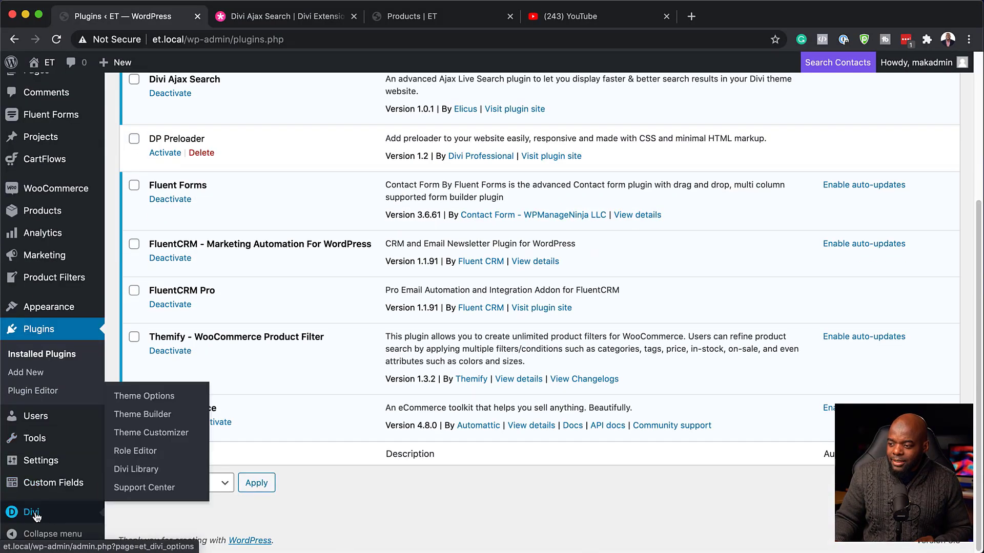
pyautogui.click(154, 416)
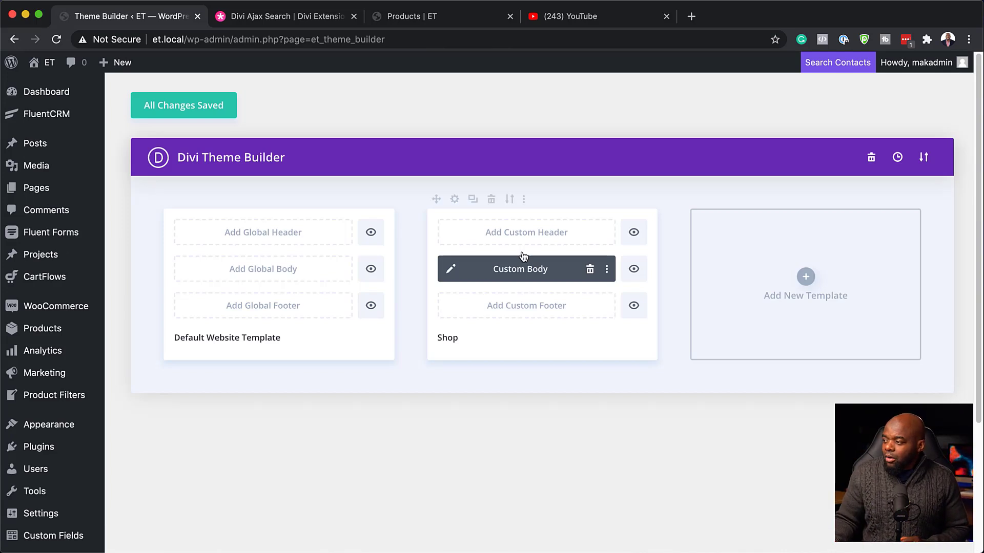
pyautogui.click(451, 270)
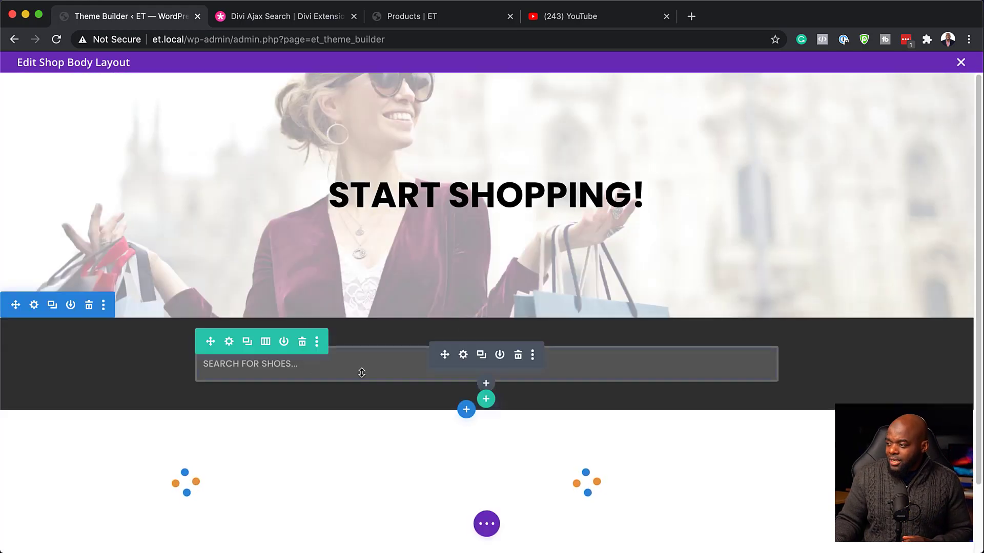
# Insert a Divi Ajax Search module directly under the shoe search bar
pyautogui.click(486, 386)
pyautogui.scroll(-2, 518, 274)
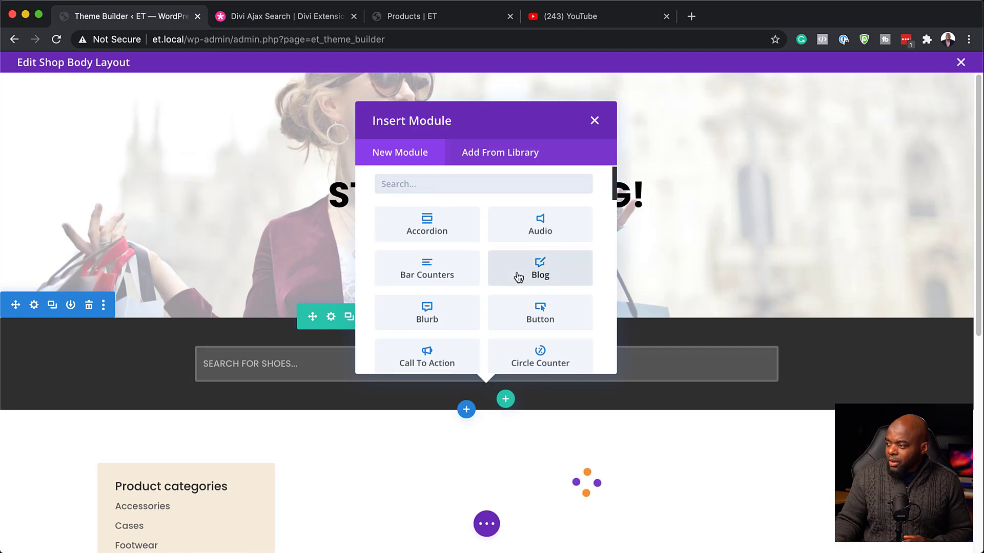
pyautogui.scroll(-3, 518, 276)
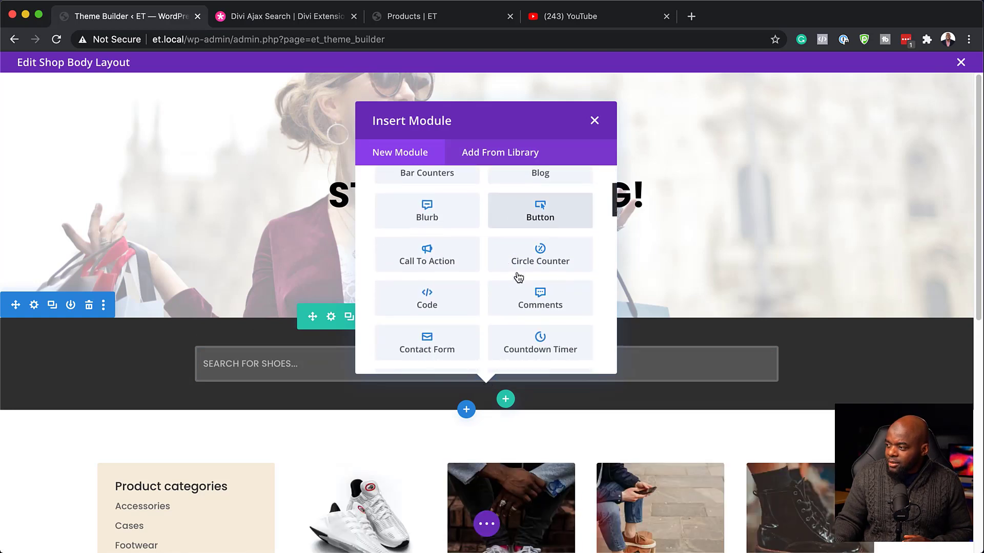
pyautogui.scroll(-1, 514, 280)
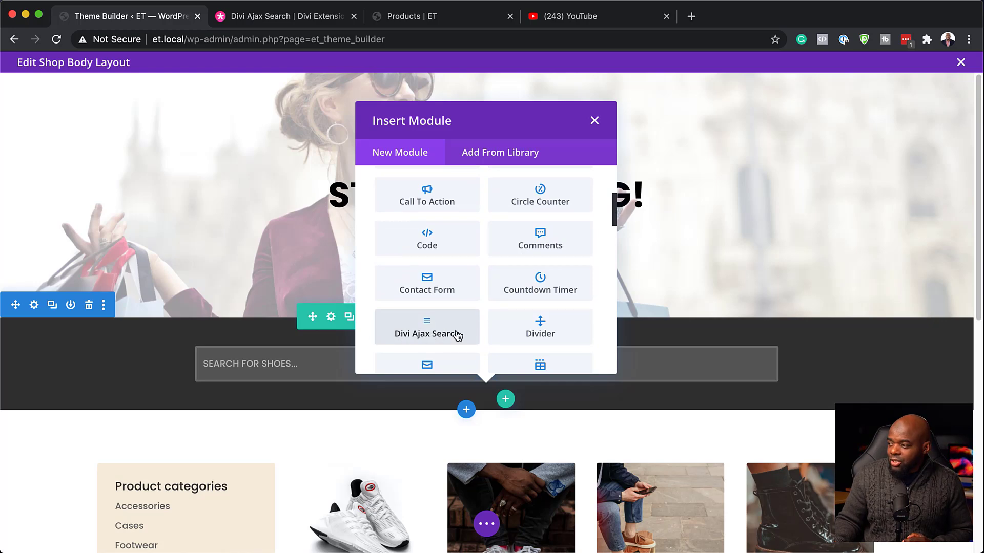
pyautogui.click(457, 335)
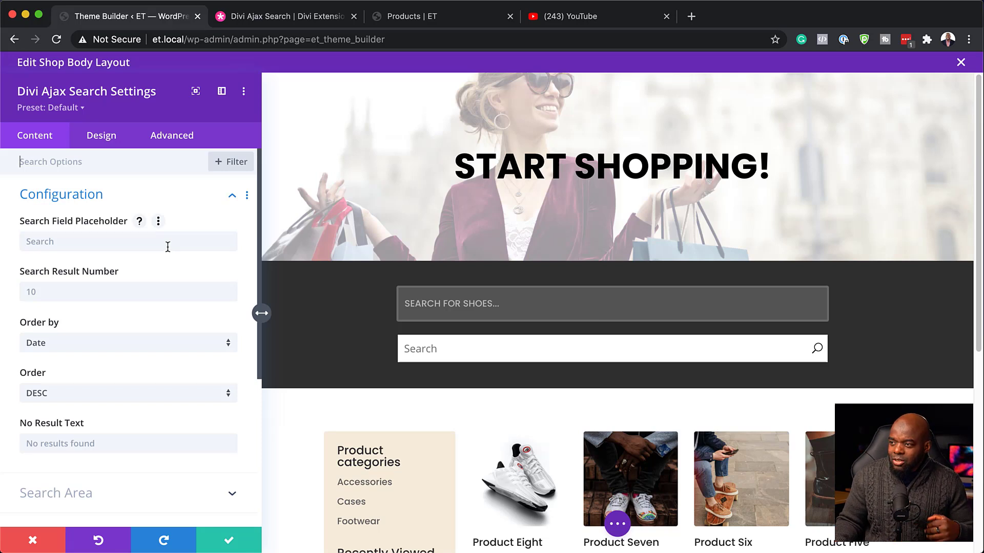
# Set the search field placeholder to 'Search the shop...'
pyautogui.click(54, 236)
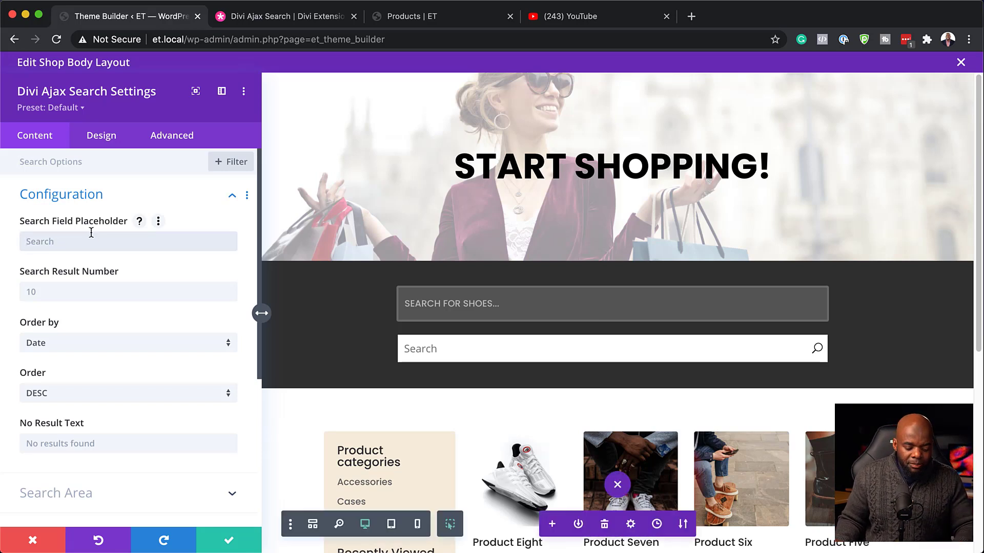
pyautogui.write('a')
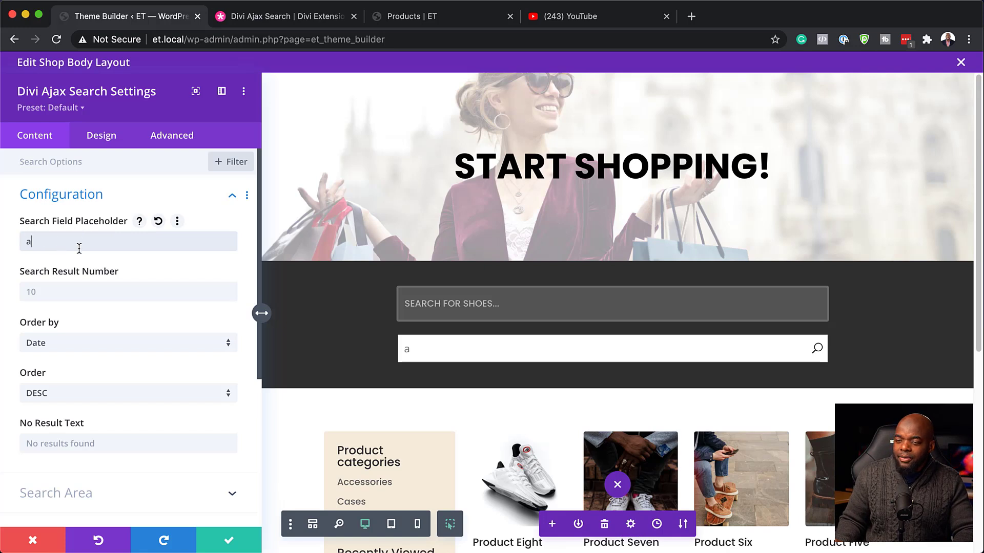
pyautogui.press('BackSpace')
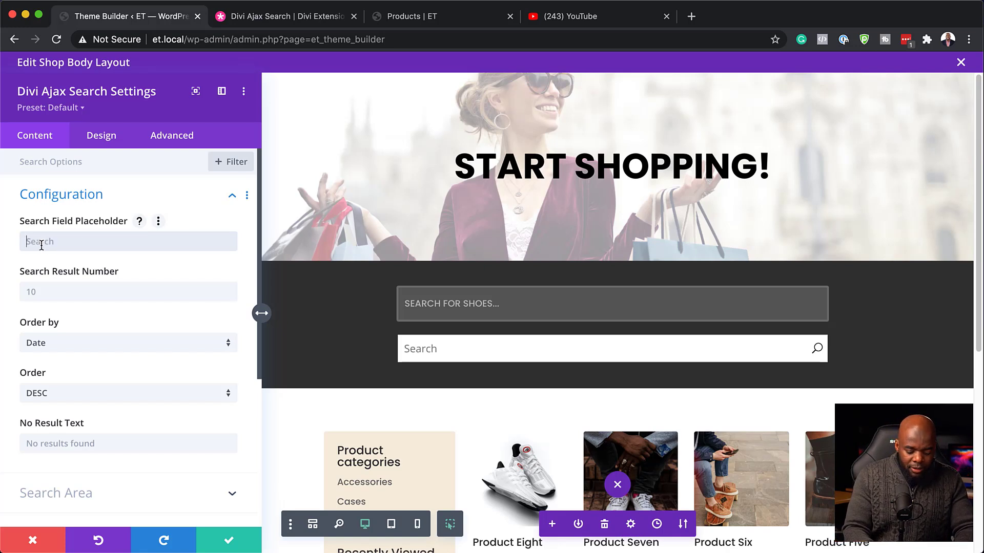
pyautogui.write('Search the shop')
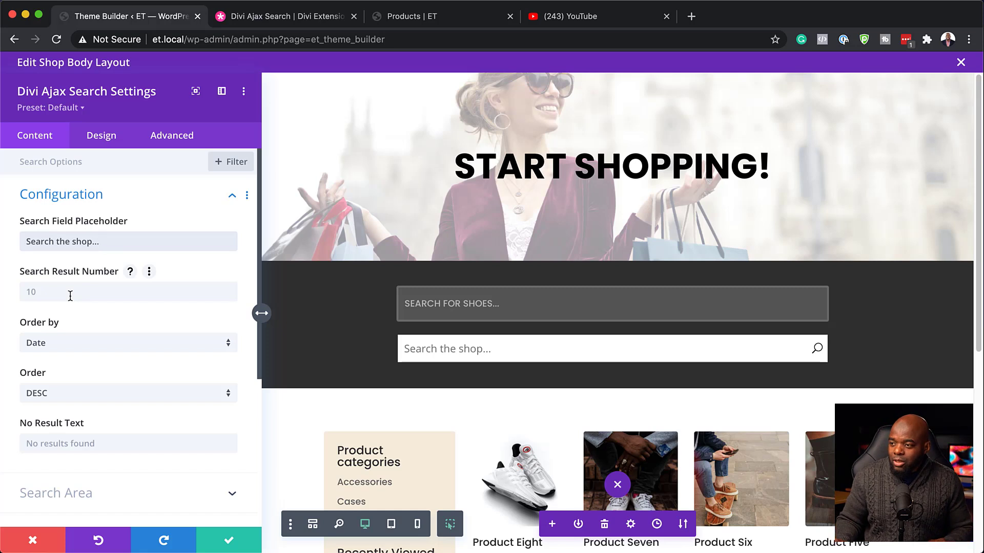
# Show 8 results and keep them ordered by Date, descending
pyautogui.click(70, 297)
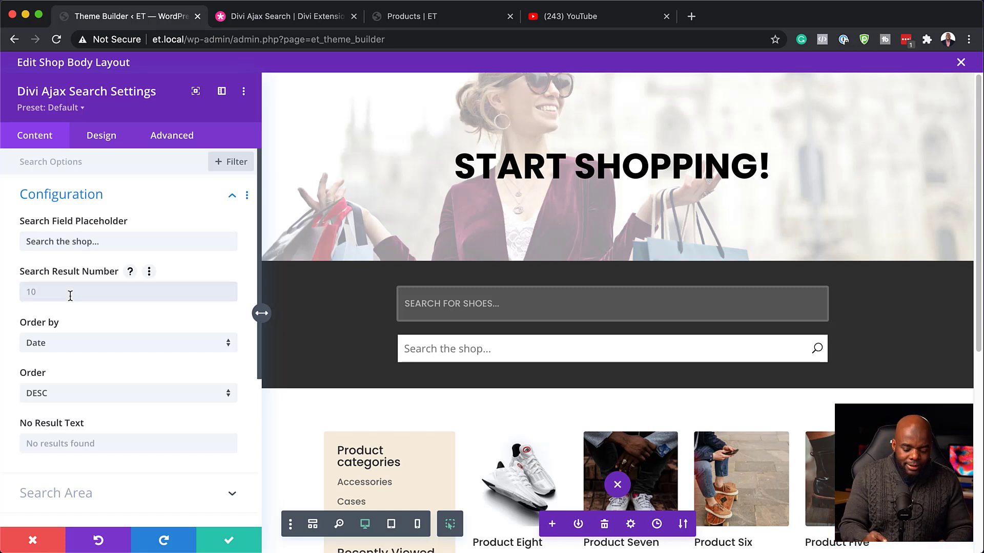
pyautogui.write('8')
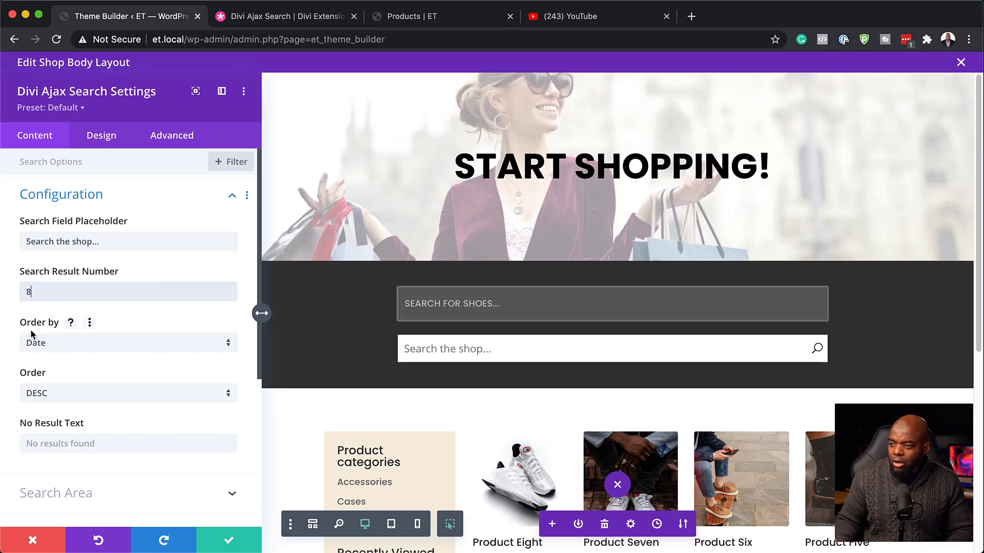
pyautogui.click(51, 349)
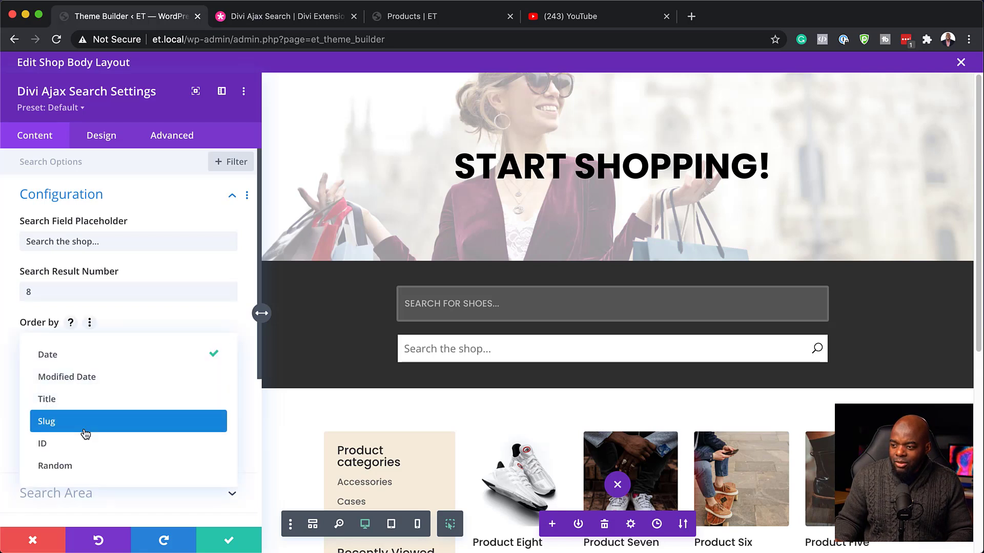
pyautogui.click(18, 318)
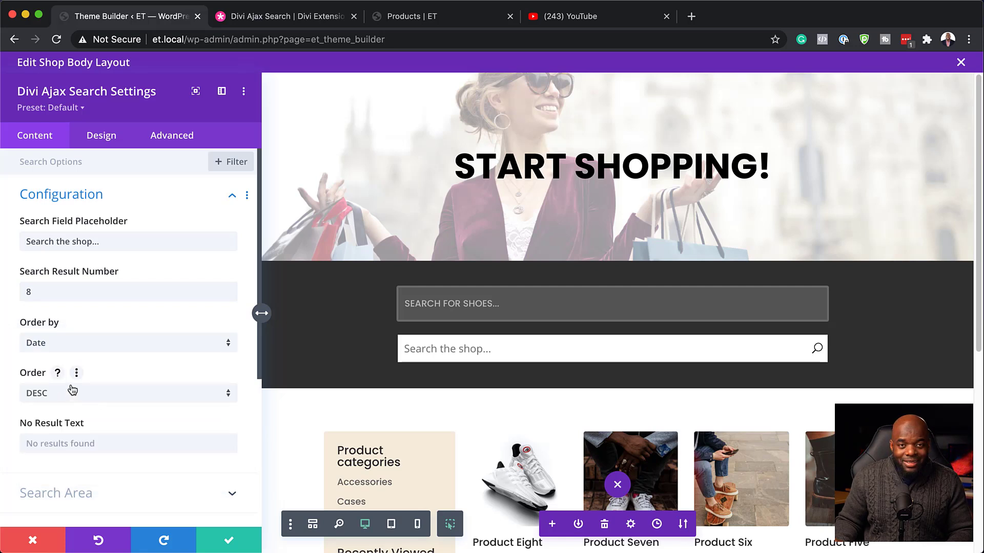
pyautogui.scroll(-1, 73, 391)
pyautogui.scroll(-4, 73, 391)
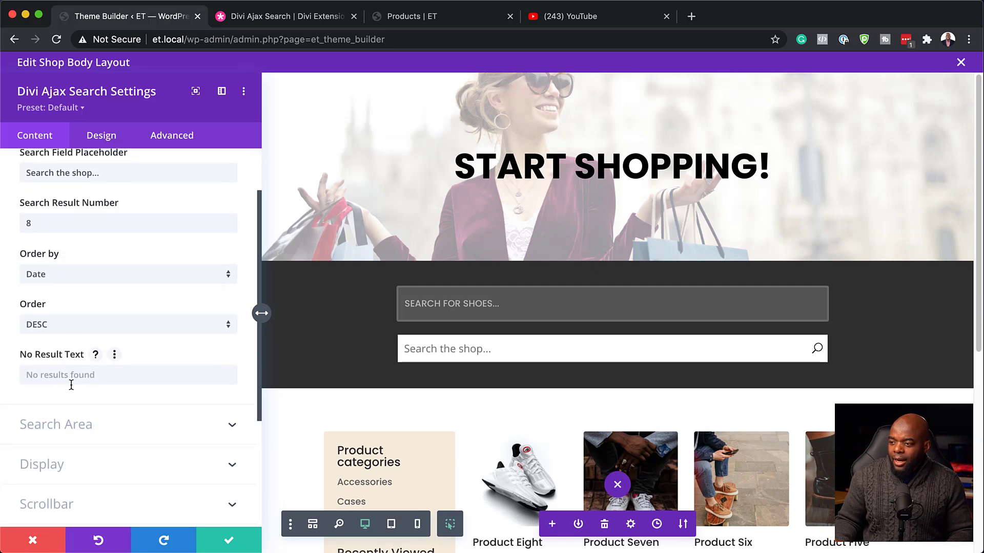
# Uncheck Content and Excerpt under Search in, and set Post Types to Products
pyautogui.click(88, 374)
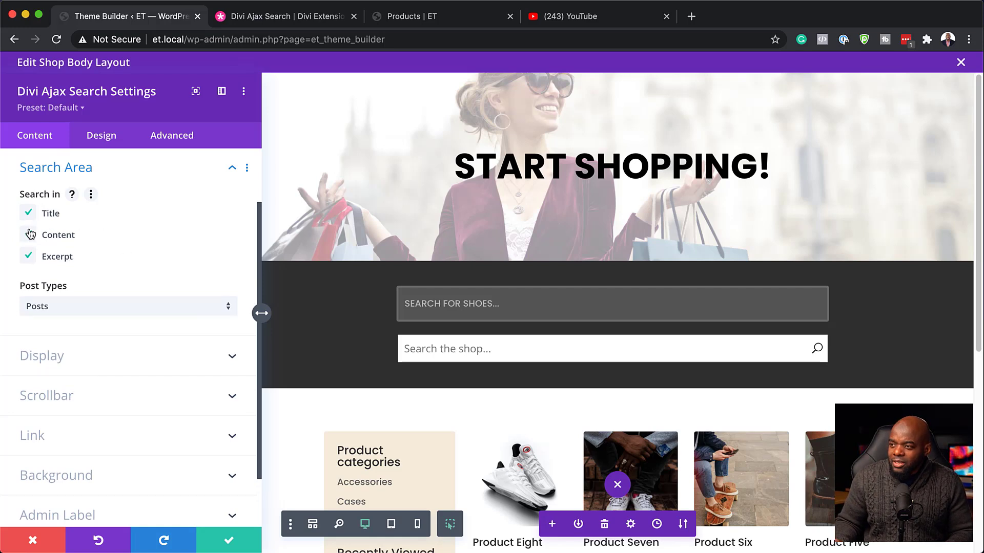
pyautogui.click(28, 235)
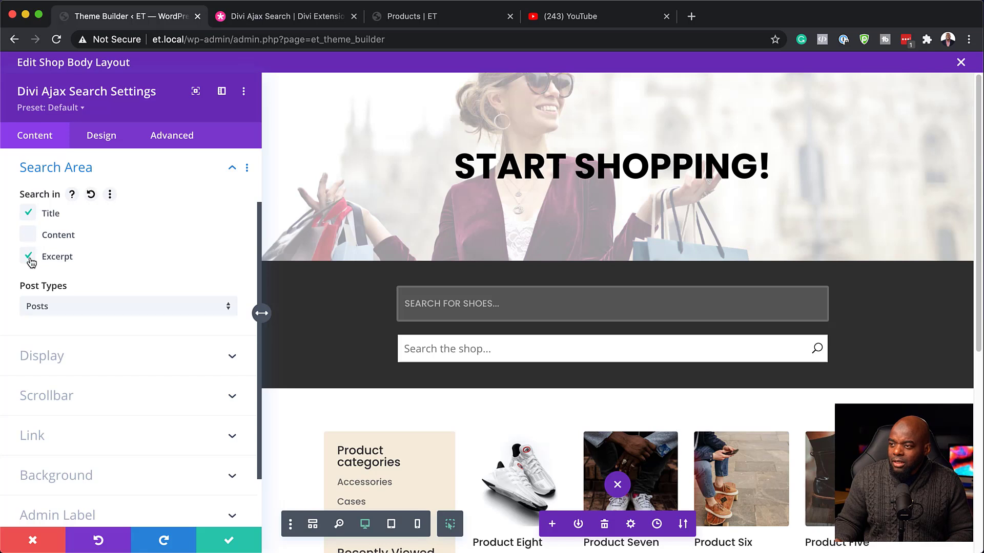
pyautogui.click(29, 258)
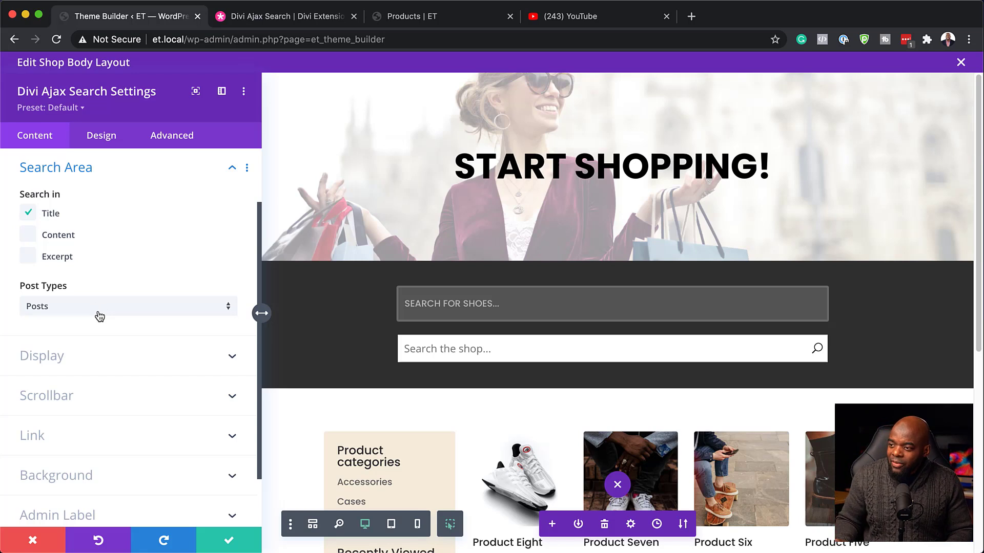
pyautogui.click(100, 316)
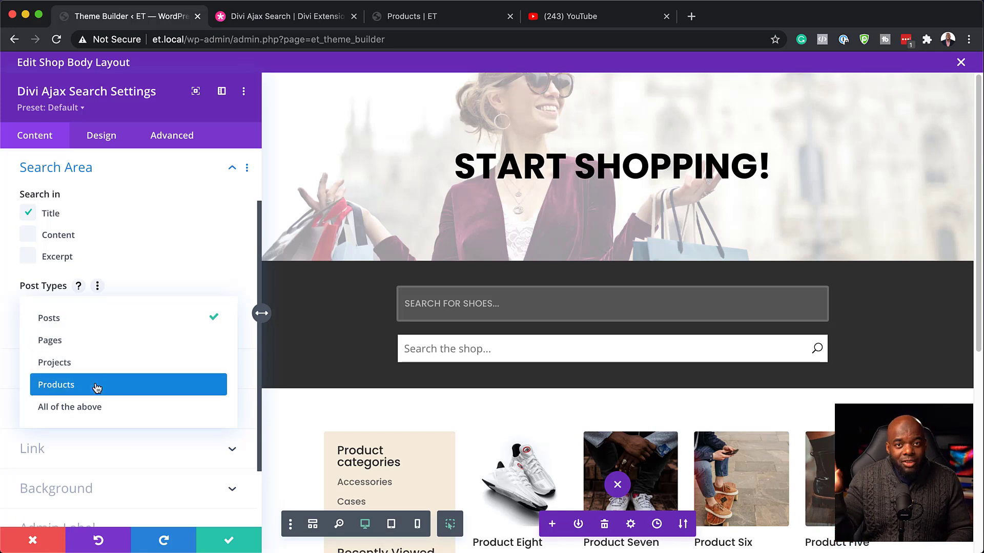
pyautogui.click(97, 389)
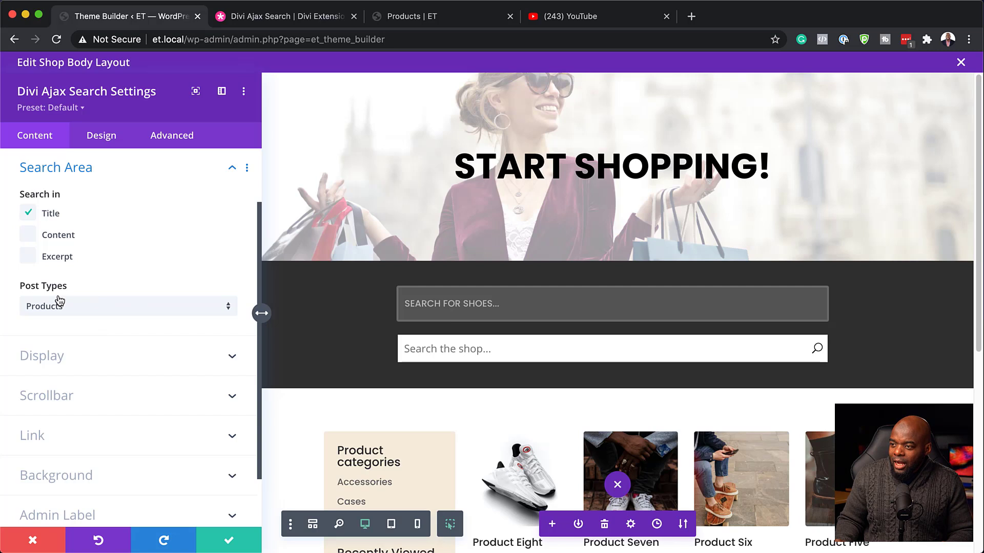
# Remove the Excerpt field from the displayed search results
pyautogui.click(82, 370)
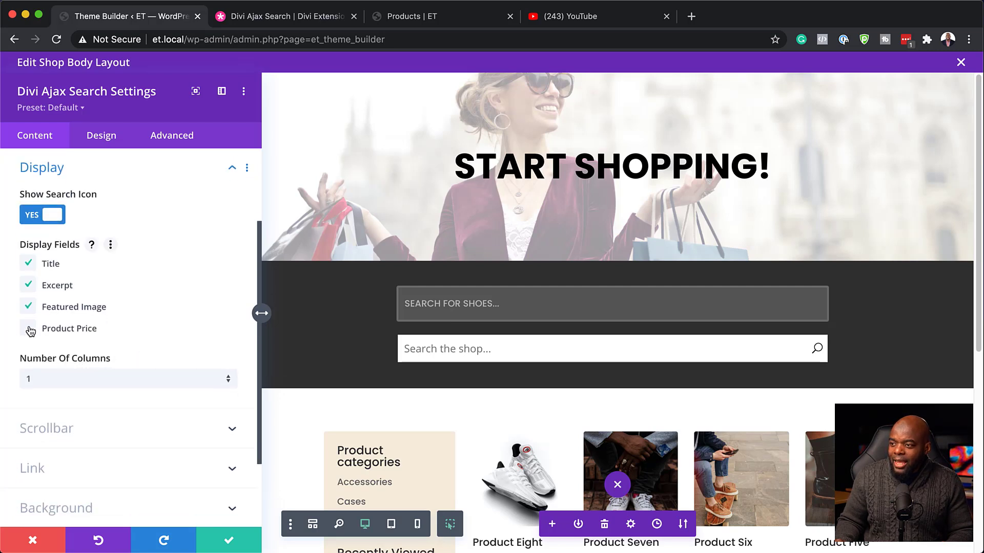
pyautogui.click(29, 284)
pyautogui.click(29, 284)
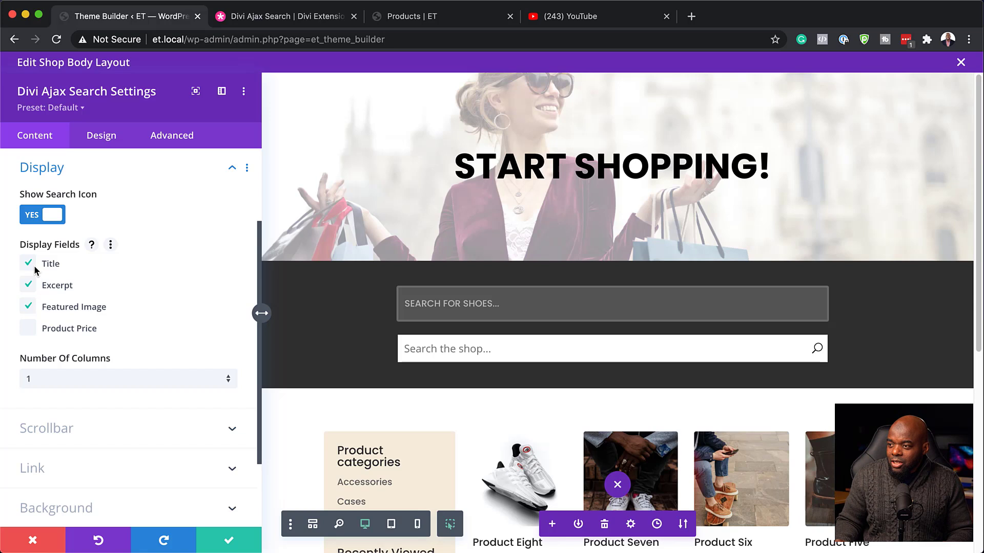
pyautogui.click(28, 284)
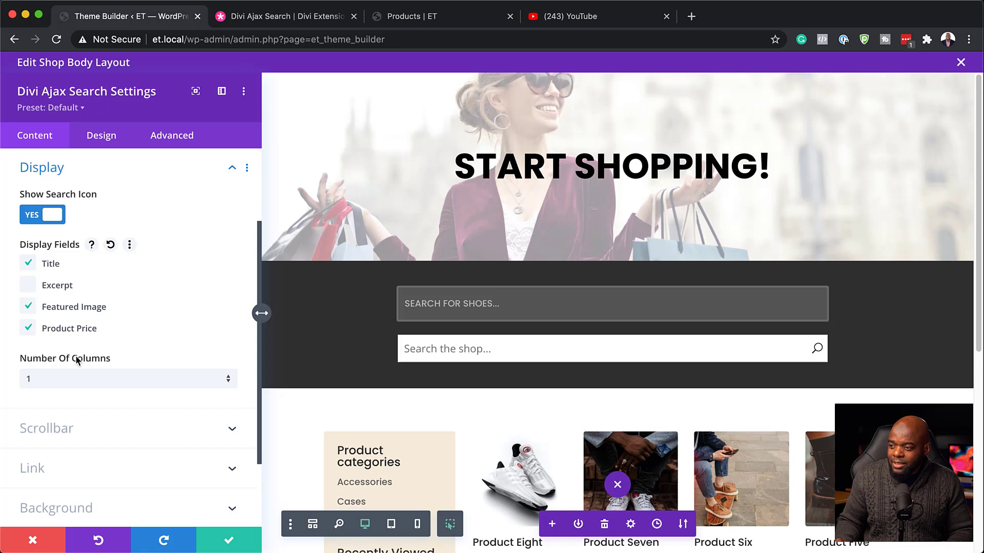
# Lay the search results out in 4 columns
pyautogui.click(71, 386)
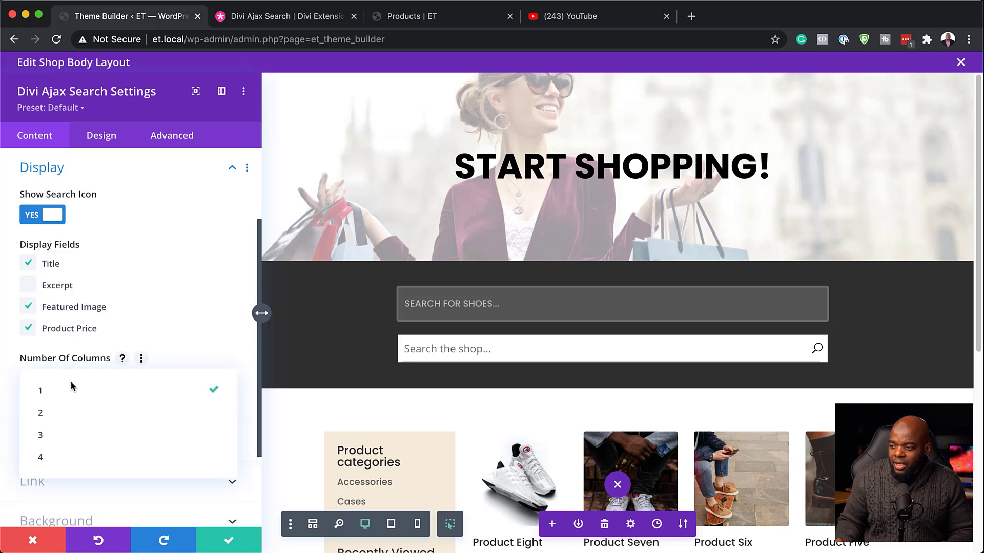
pyautogui.click(90, 456)
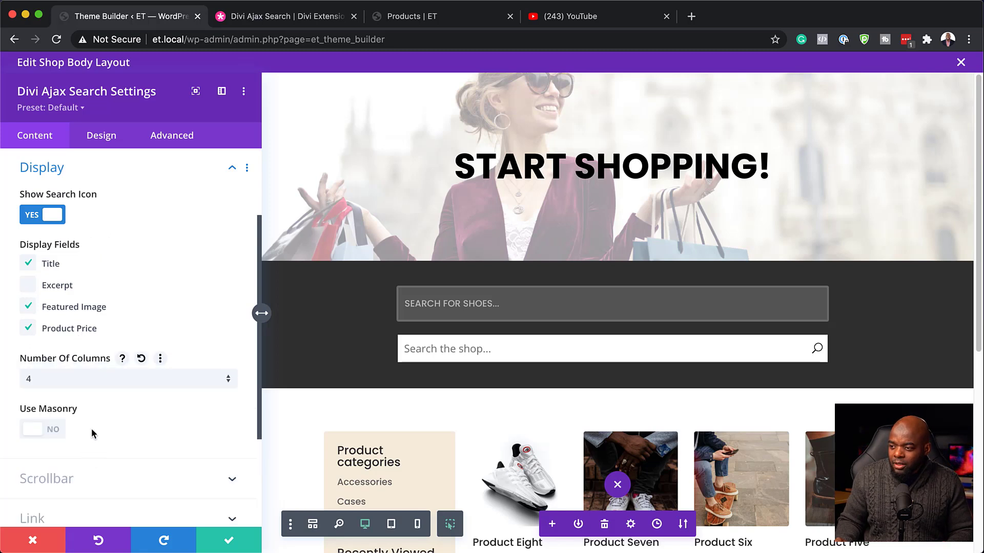
pyautogui.scroll(-3, 103, 410)
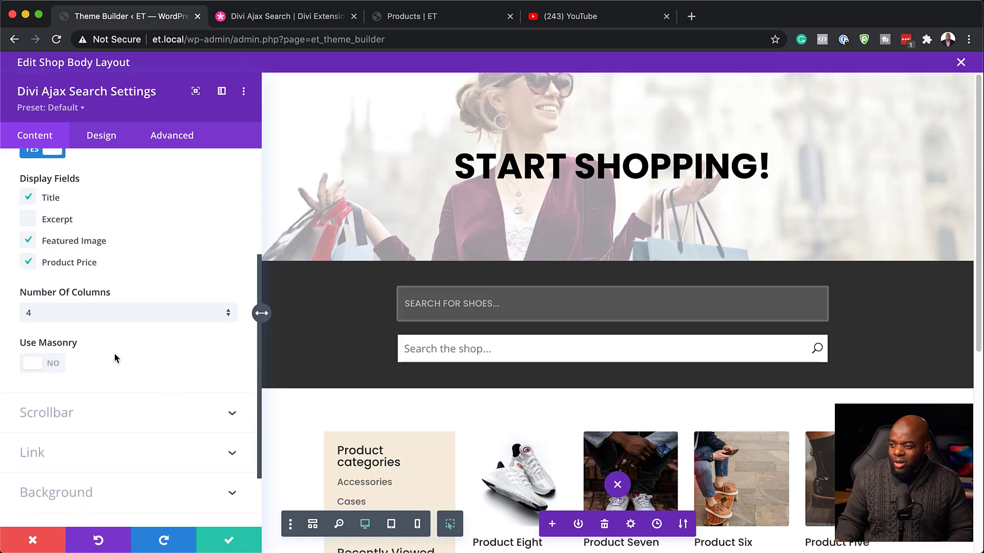
pyautogui.scroll(-3, 138, 421)
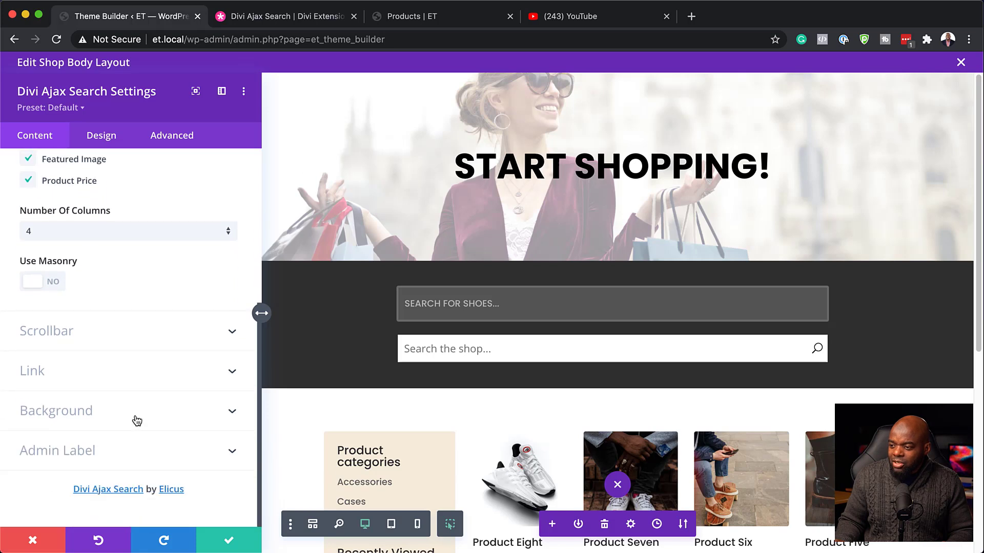
pyautogui.scroll(6, 136, 419)
pyautogui.scroll(3, 136, 418)
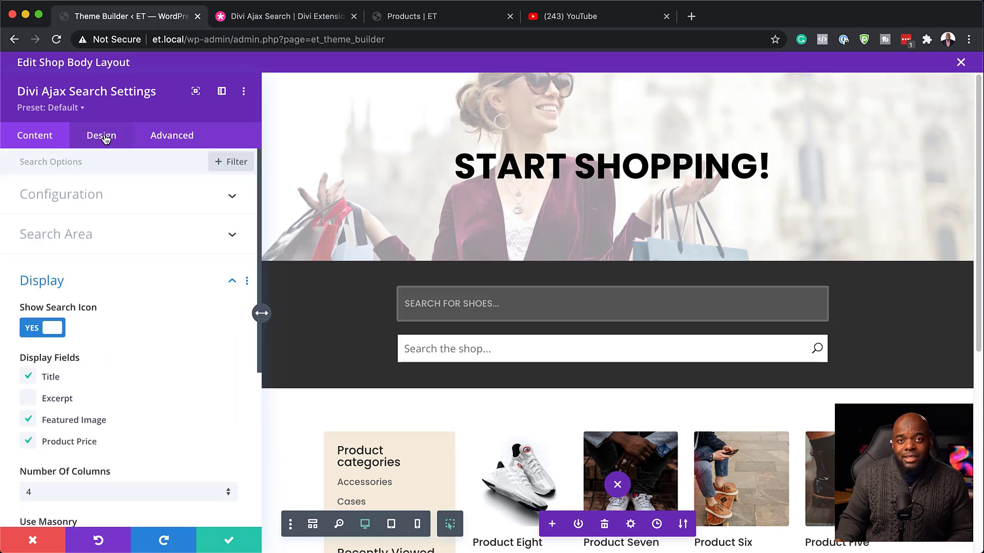
# Give the search field a grey background colour and white text colour
pyautogui.click(104, 136)
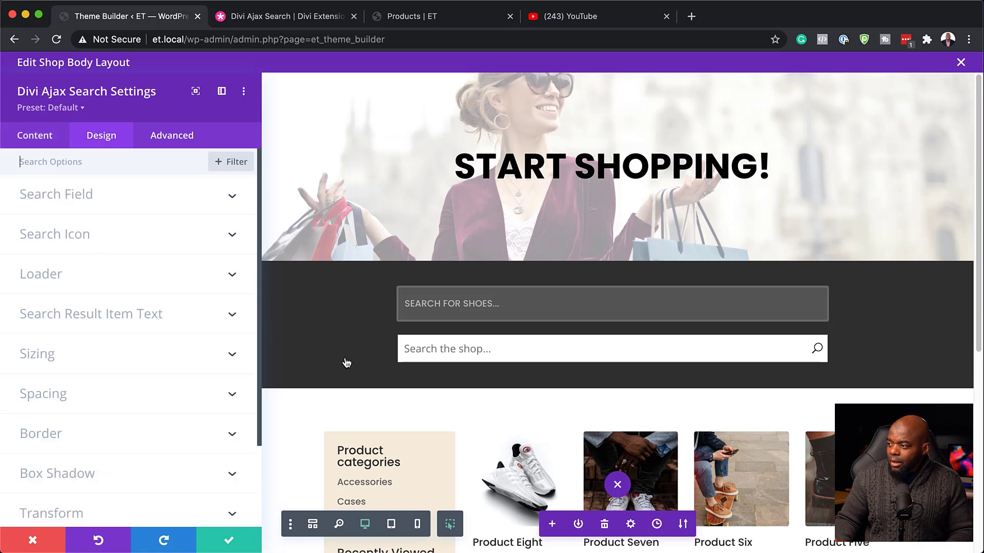
pyautogui.click(88, 196)
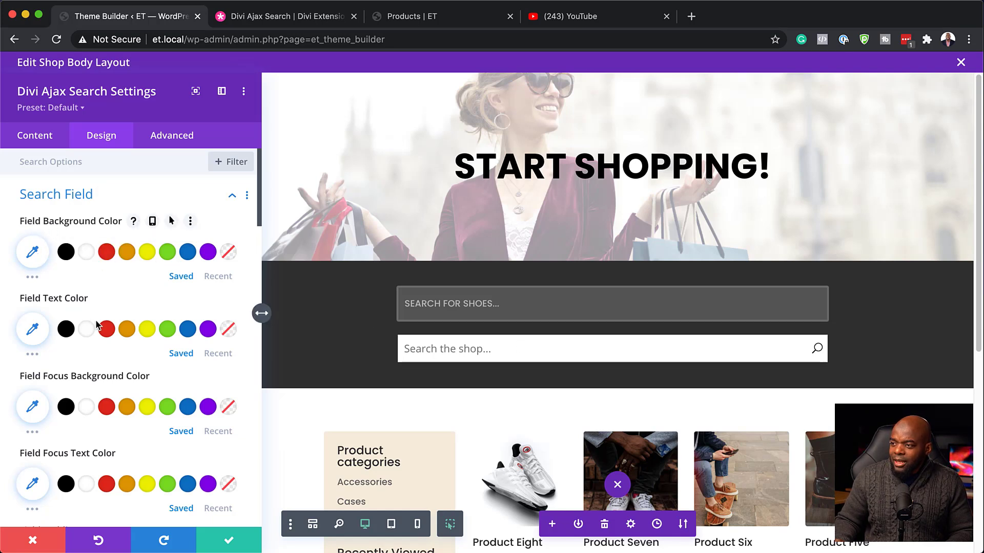
pyautogui.click(34, 254)
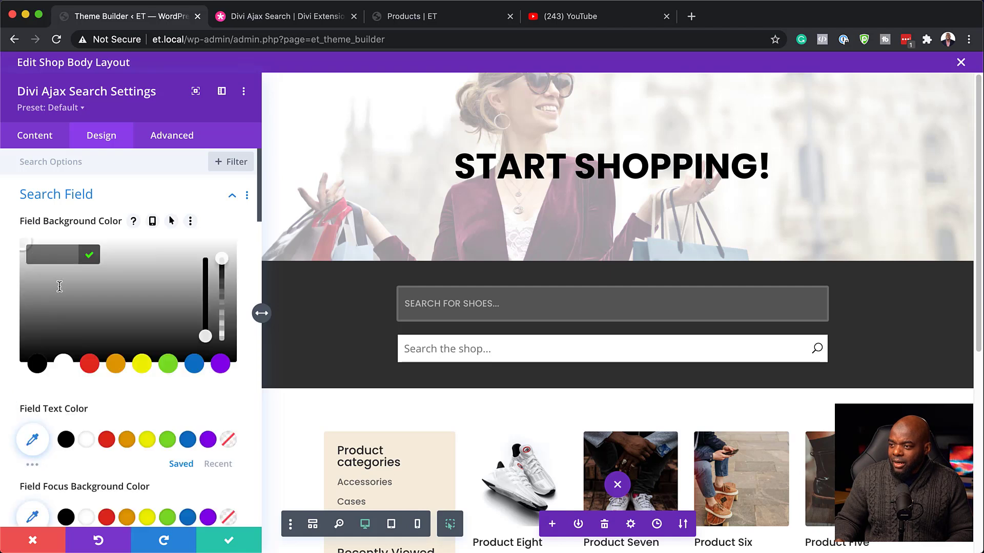
pyautogui.moveTo(31, 293); pyautogui.dragTo(10, 287)
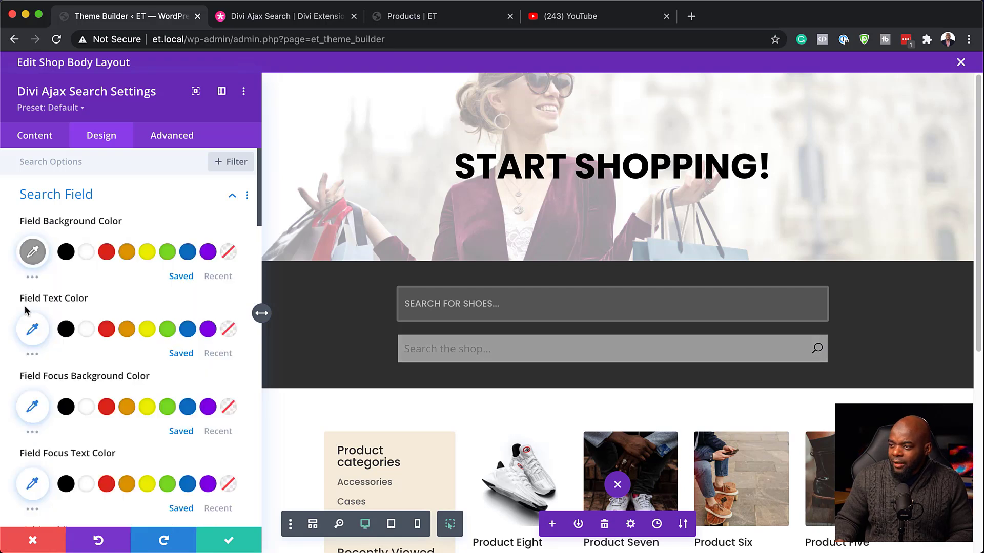
pyautogui.click(85, 330)
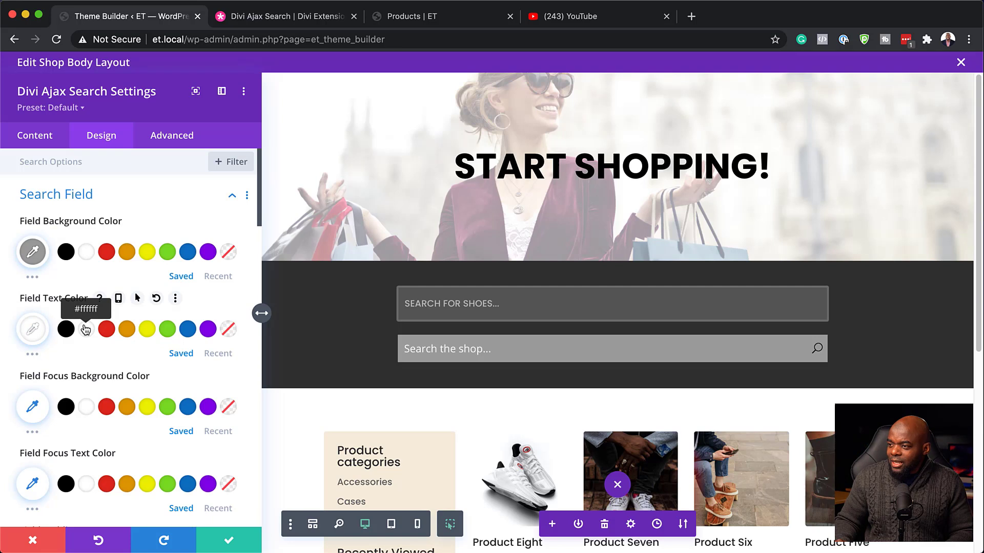
pyautogui.scroll(-1, 72, 403)
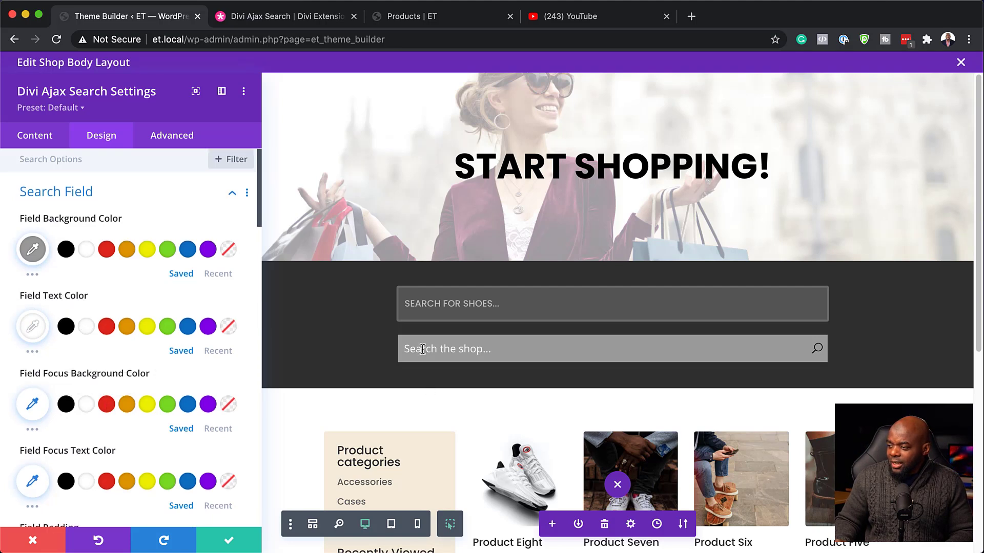
# Check the field styling in the preview, leaving the focus text colour unchanged
pyautogui.click(423, 349)
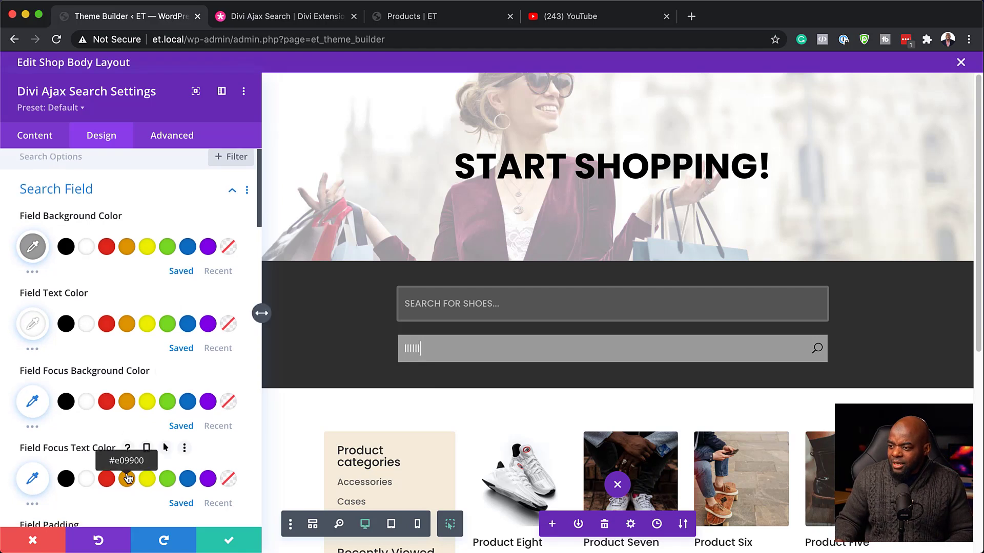
pyautogui.scroll(-2, 128, 461)
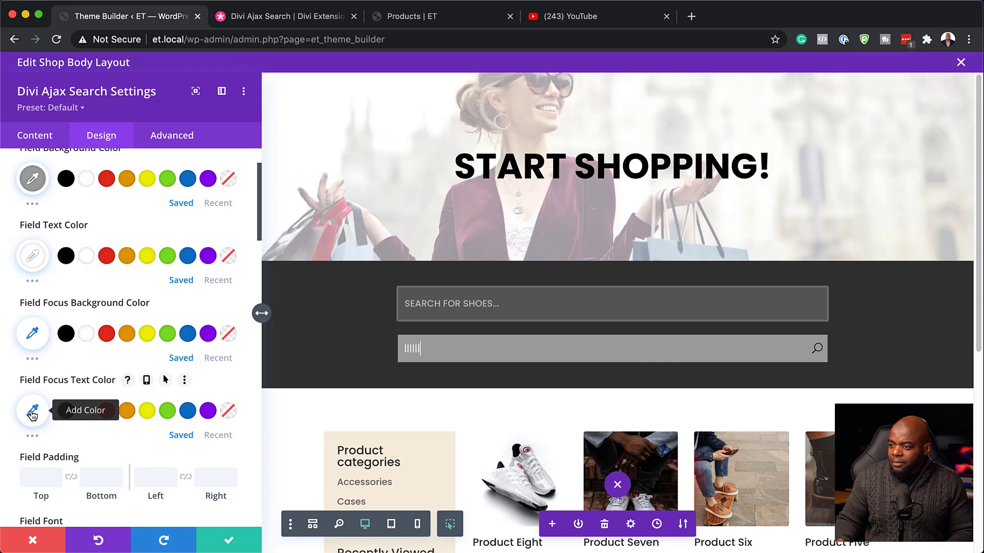
pyautogui.click(33, 413)
pyautogui.click(70, 366)
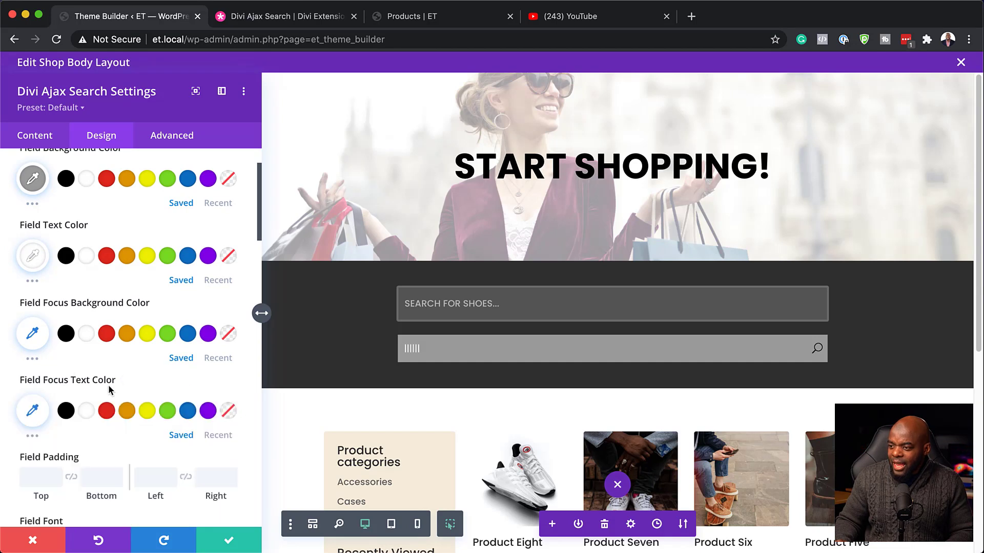
pyautogui.scroll(-2, 110, 392)
# Set the search field padding to 2% on top, bottom, left and right
pyautogui.scroll(-1, 128, 423)
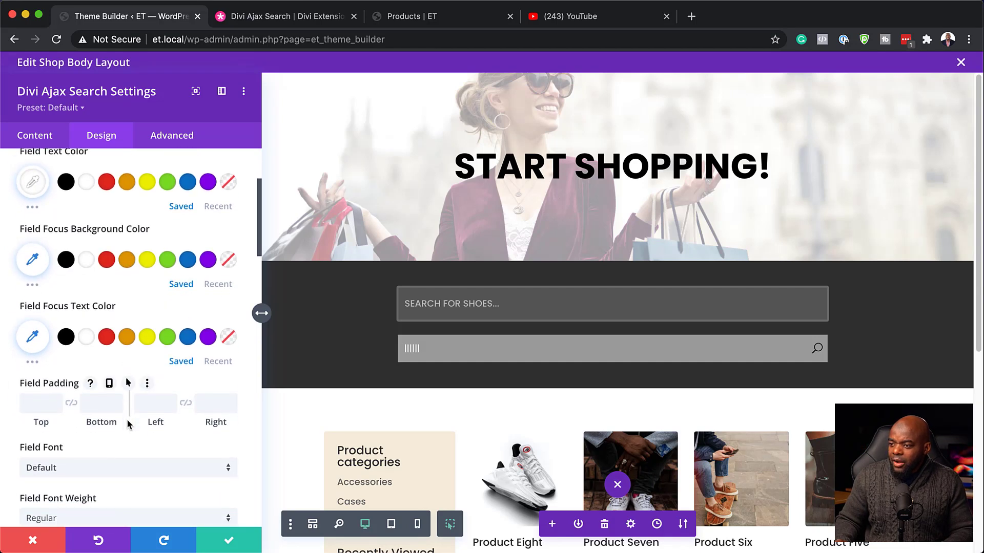
pyautogui.click(45, 405)
pyautogui.write('2')
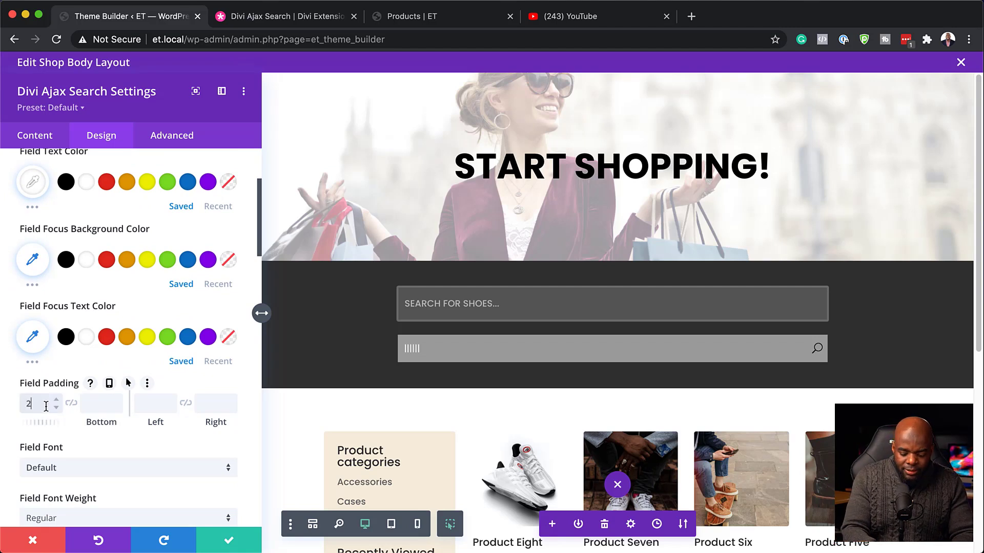
pyautogui.write('%')
pyautogui.click(72, 404)
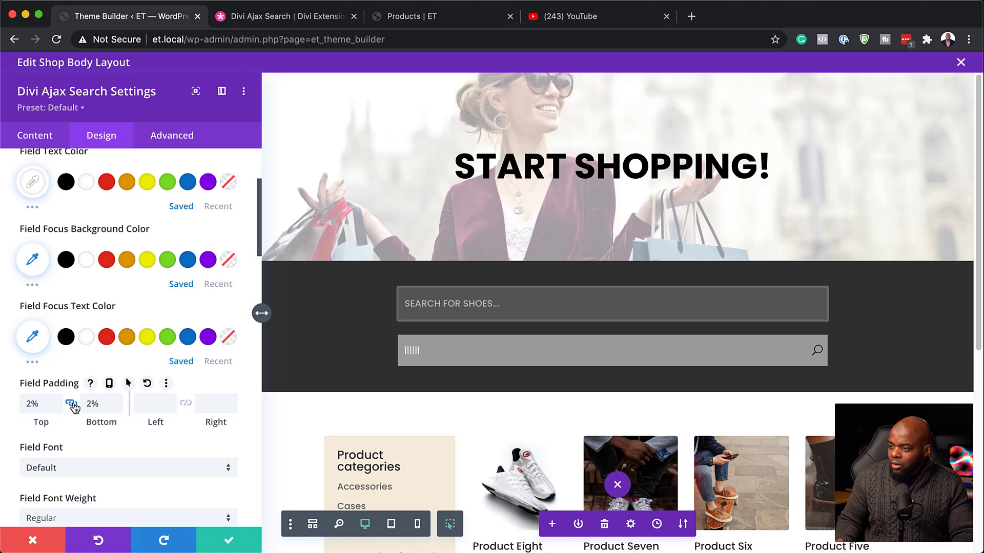
pyautogui.doubleClick(105, 406)
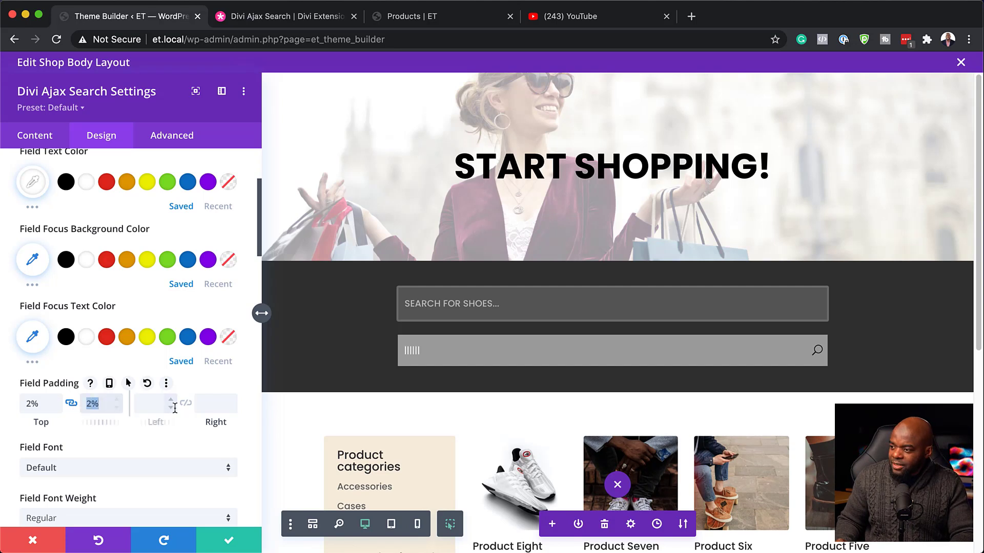
pyautogui.click(145, 404)
pyautogui.write('2%')
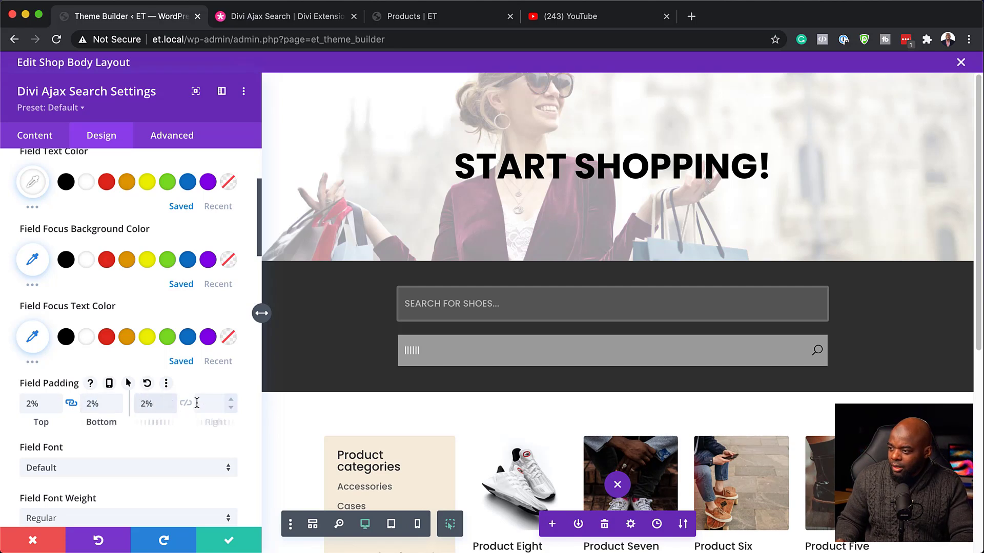
pyautogui.click(186, 405)
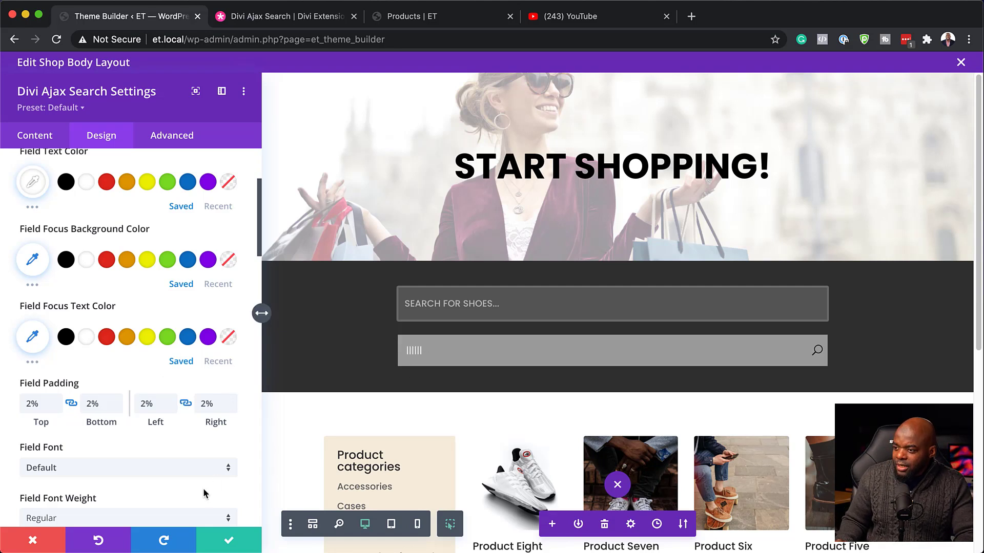
# Make the search field text Poppins, Medium weight, at 16px
pyautogui.scroll(-3, 144, 477)
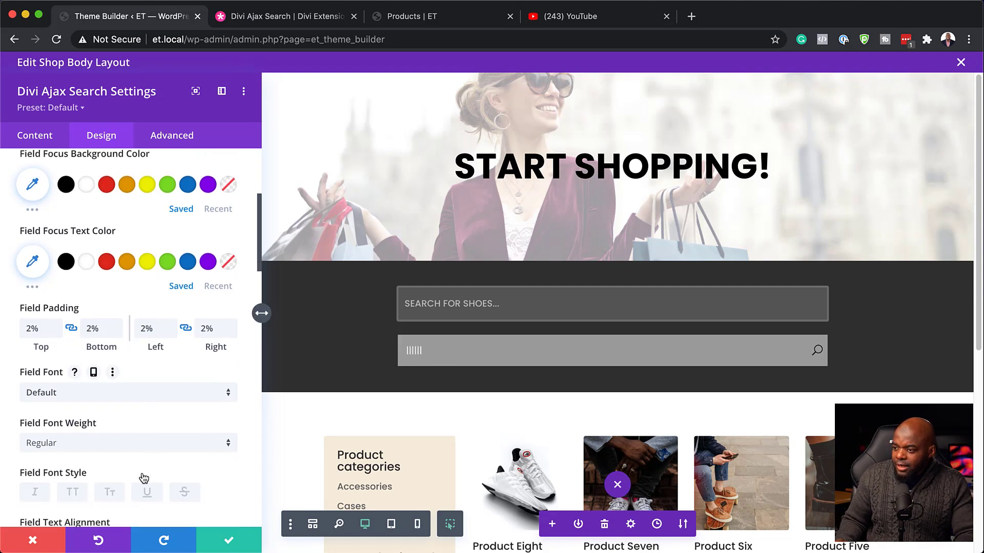
pyautogui.click(118, 393)
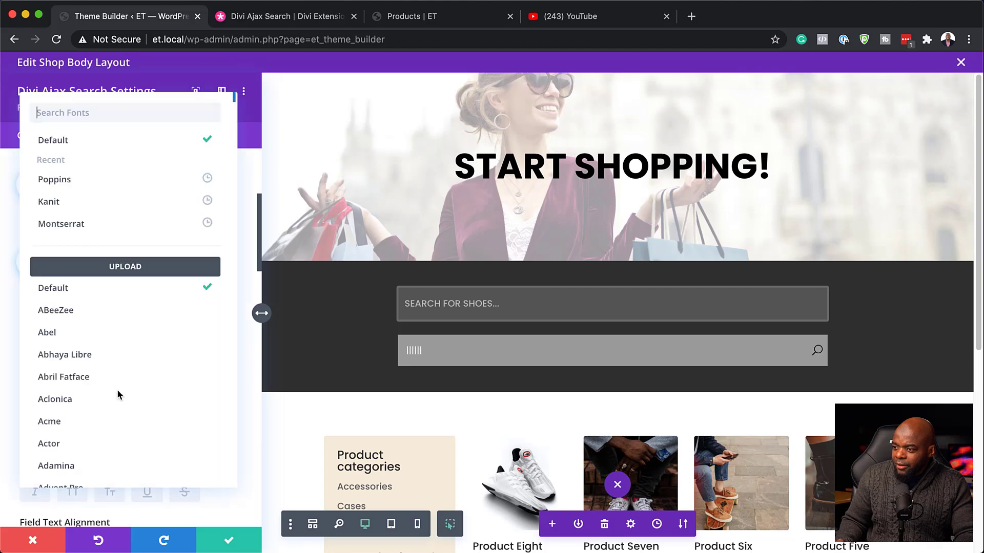
pyautogui.click(78, 178)
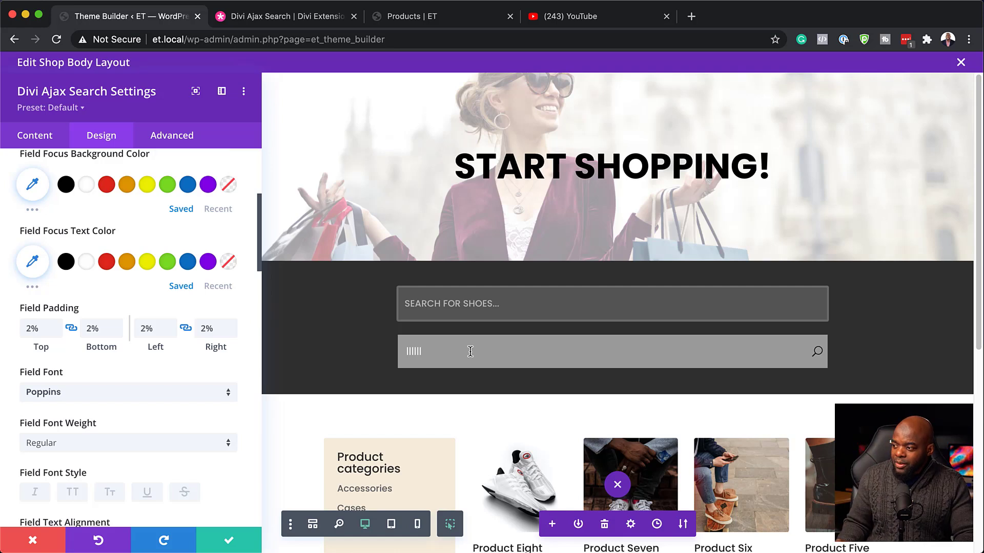
pyautogui.click(428, 353)
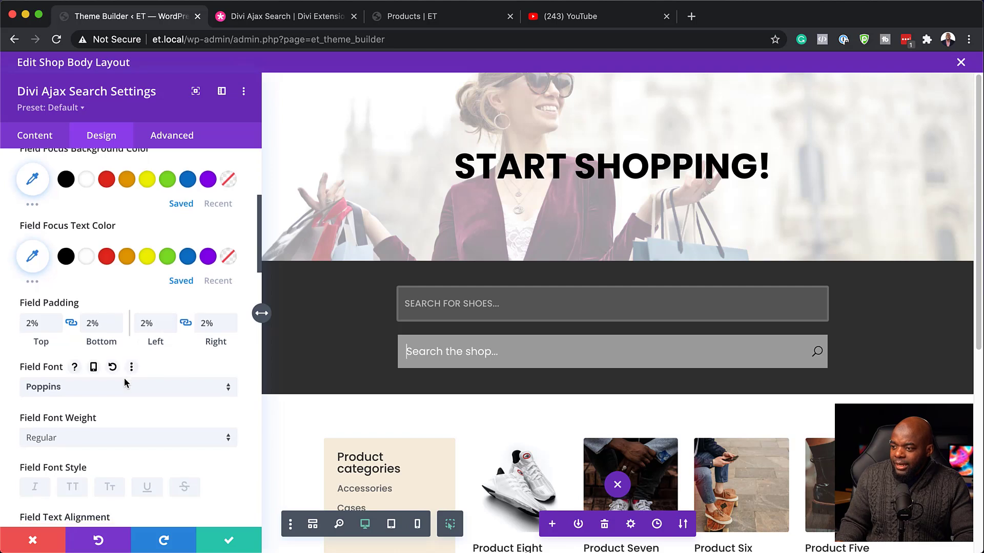
pyautogui.scroll(-1, 123, 379)
pyautogui.click(95, 418)
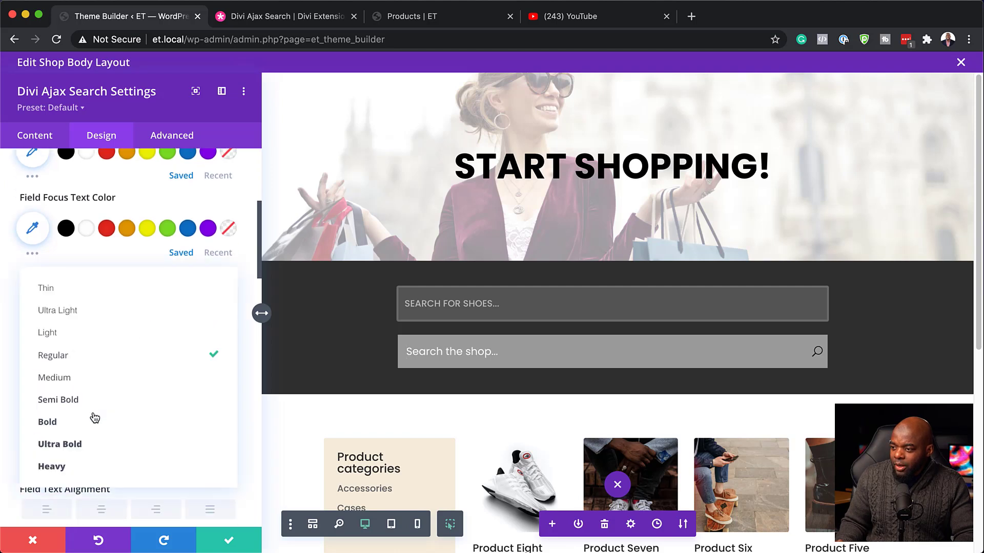
pyautogui.click(84, 377)
pyautogui.scroll(-1, 154, 405)
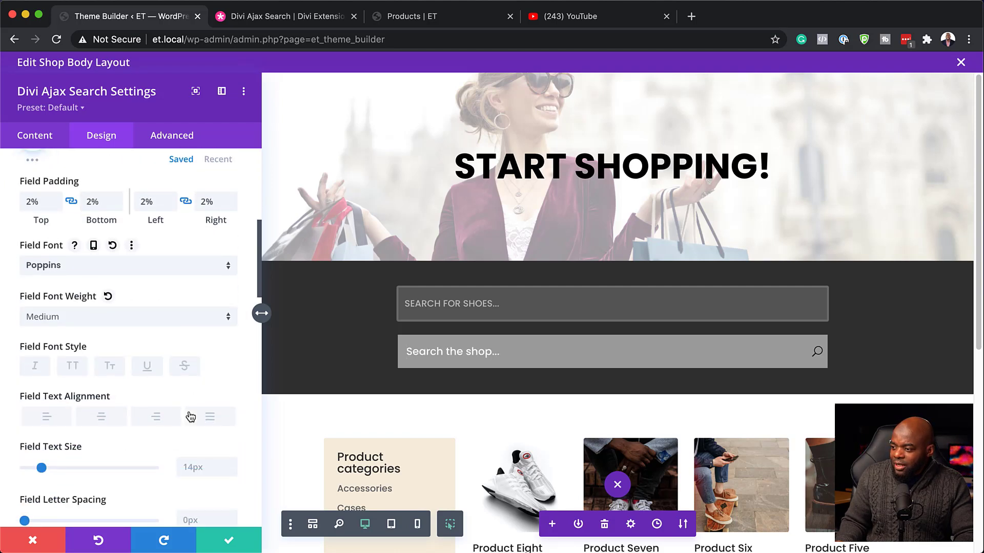
pyautogui.click(230, 464)
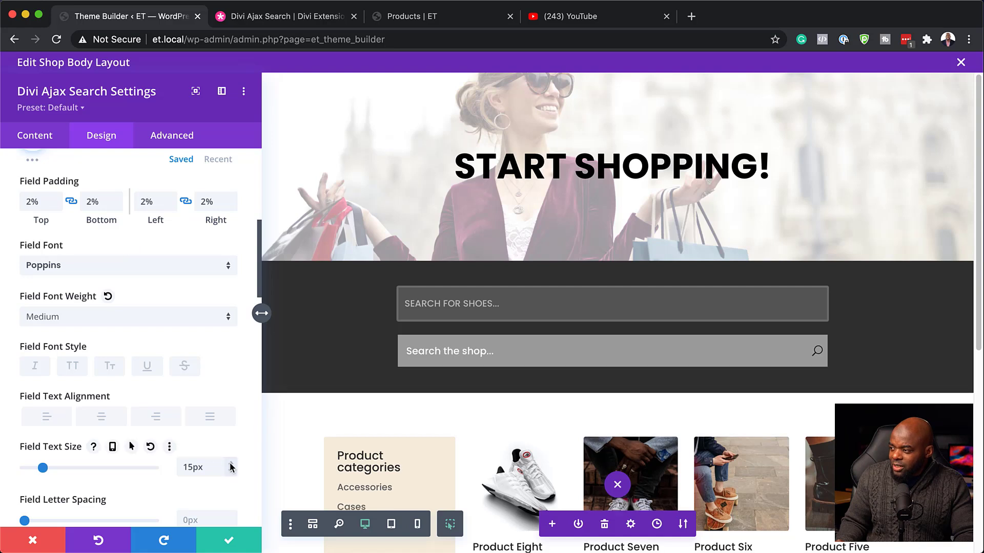
pyautogui.click(230, 464)
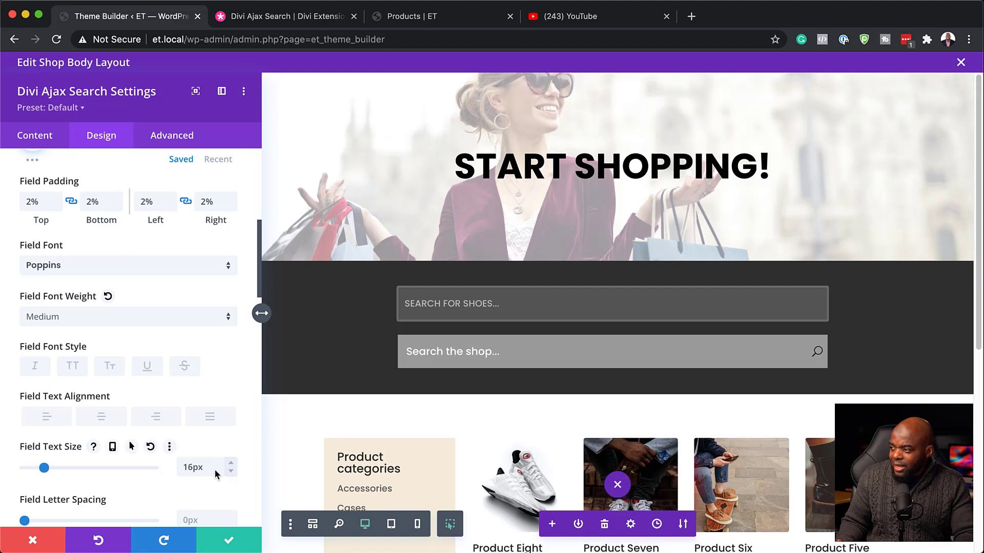
pyautogui.scroll(-8, 148, 446)
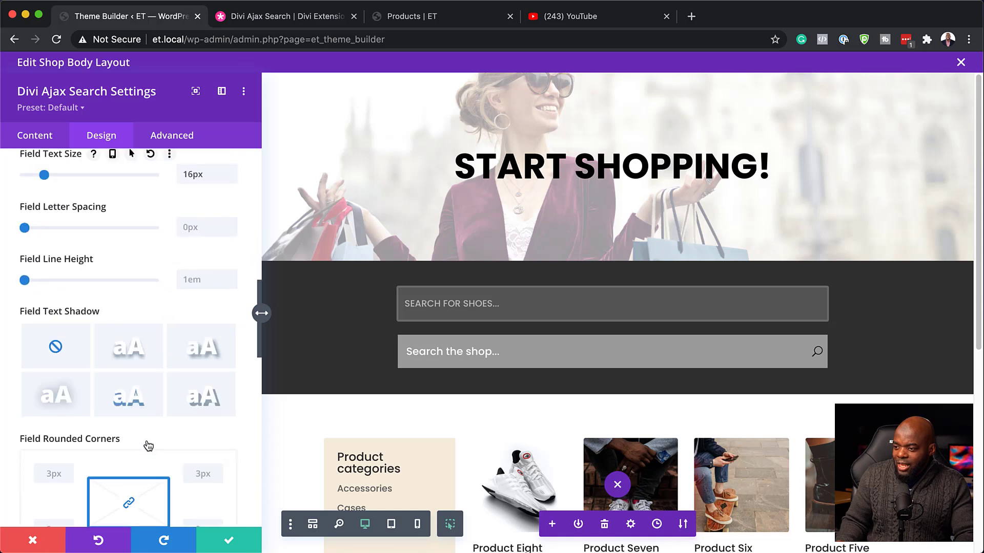
# Round the search field corners to 5px and add a 3px border
pyautogui.scroll(-1, 147, 443)
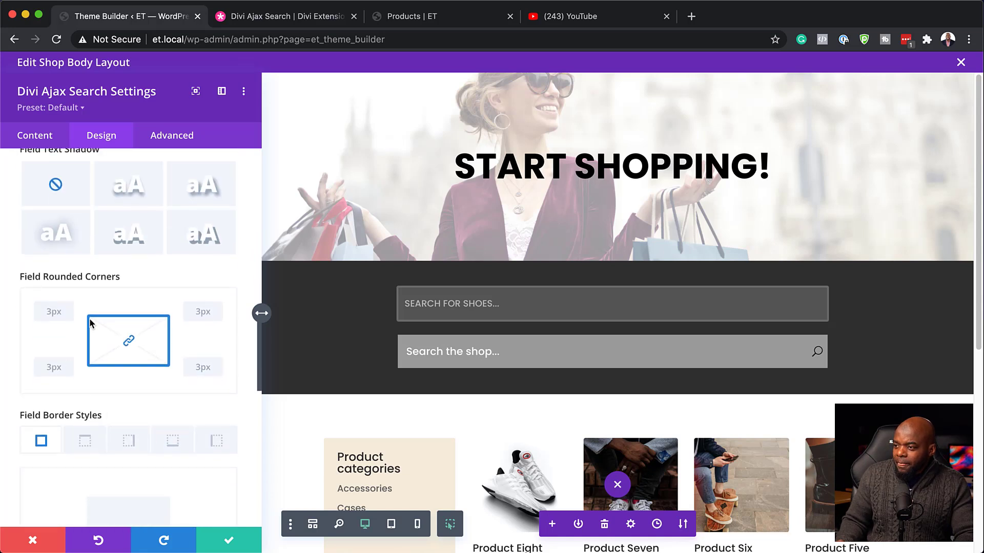
pyautogui.click(68, 308)
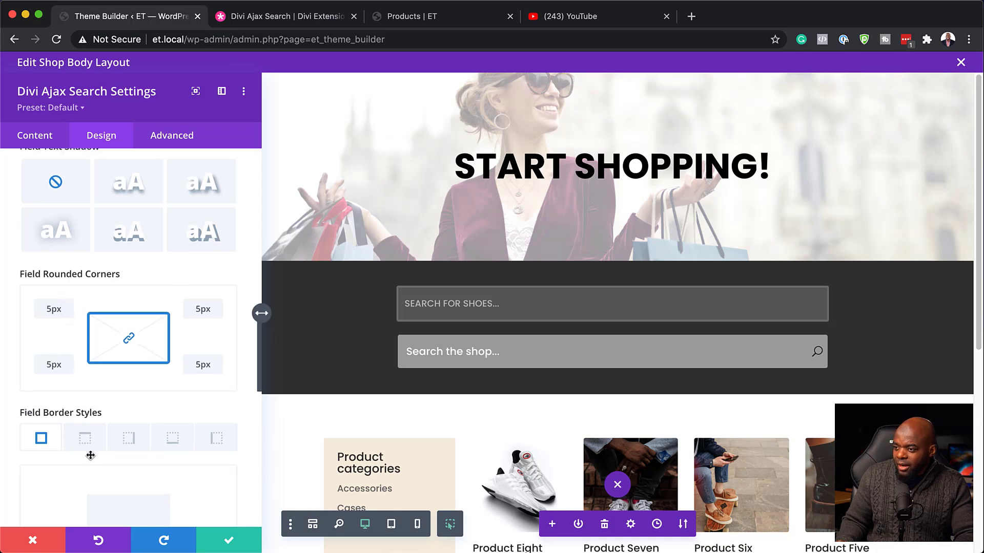
pyautogui.scroll(-5, 89, 456)
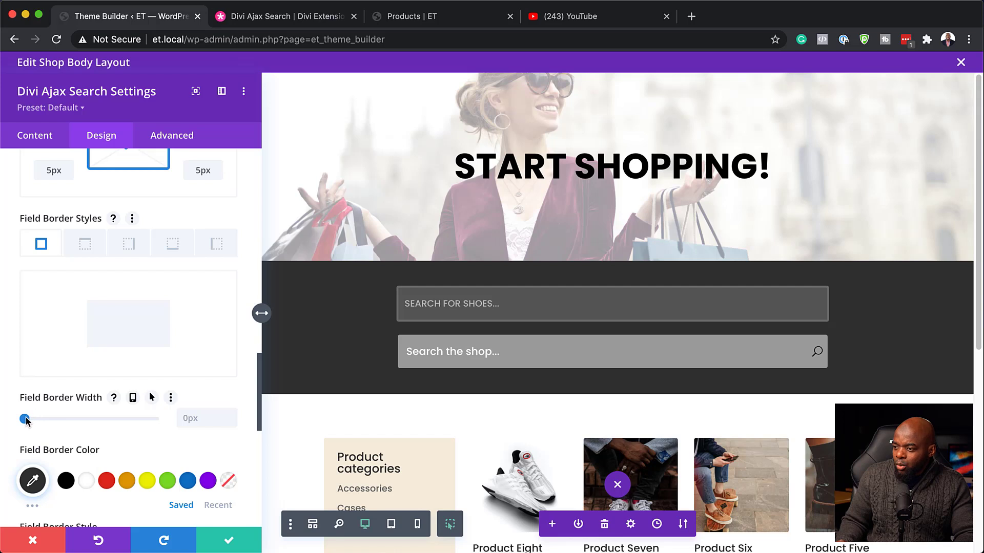
pyautogui.moveTo(27, 419); pyautogui.dragTo(33, 422)
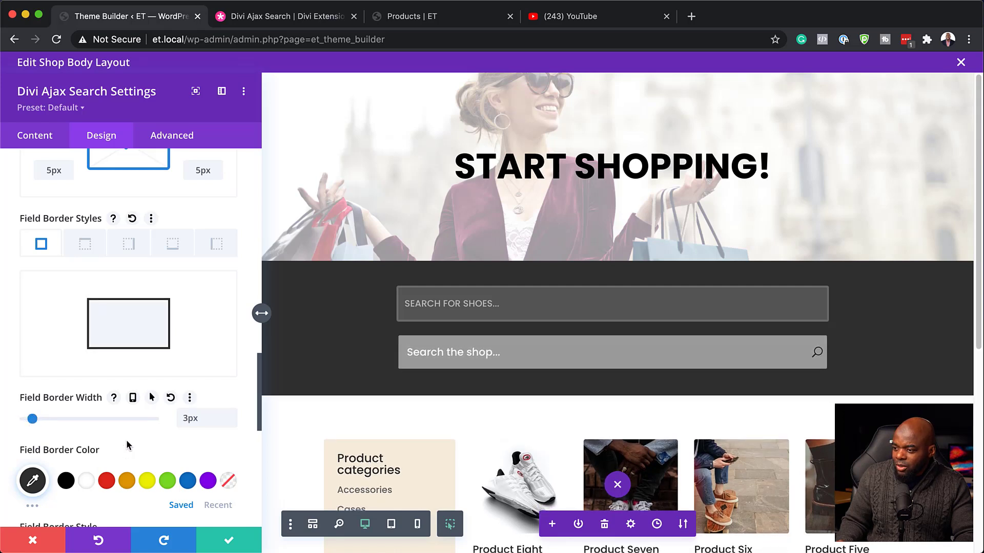
pyautogui.scroll(-1, 127, 445)
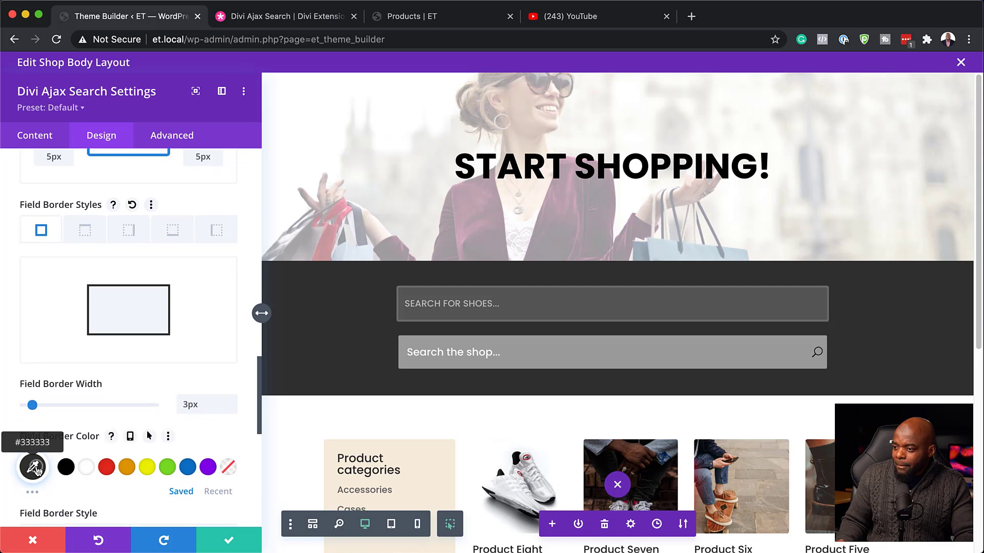
# Make the field border white at about 0.43 opacity
pyautogui.click(35, 468)
pyautogui.scroll(-3, 149, 478)
pyautogui.moveTo(61, 413); pyautogui.dragTo(15, 377)
pyautogui.click(15, 376)
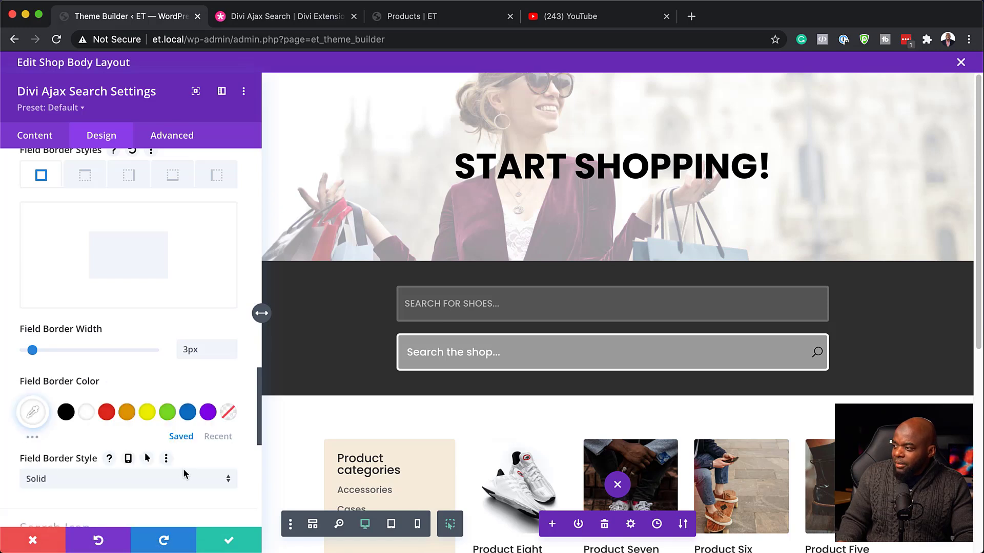
pyautogui.scroll(-3, 185, 474)
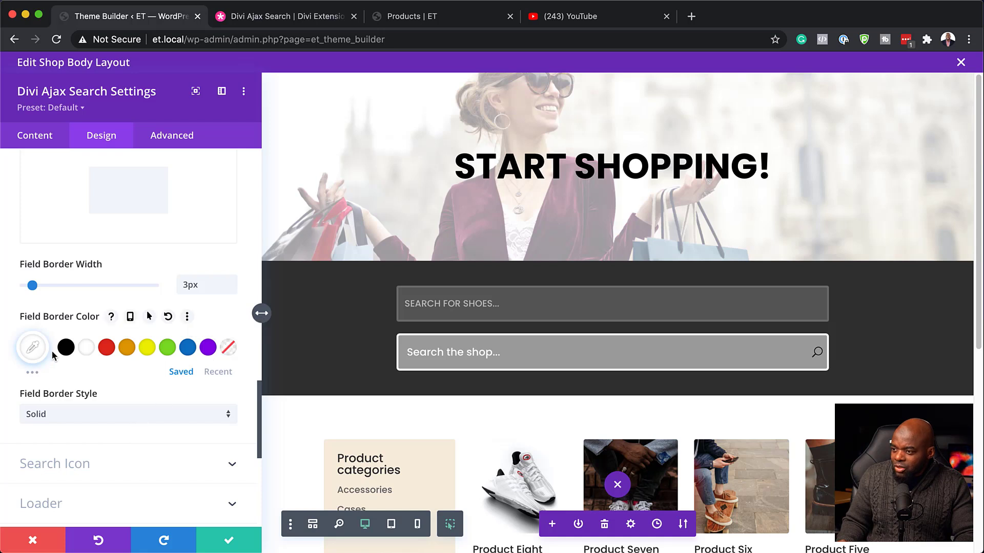
pyautogui.click(33, 347)
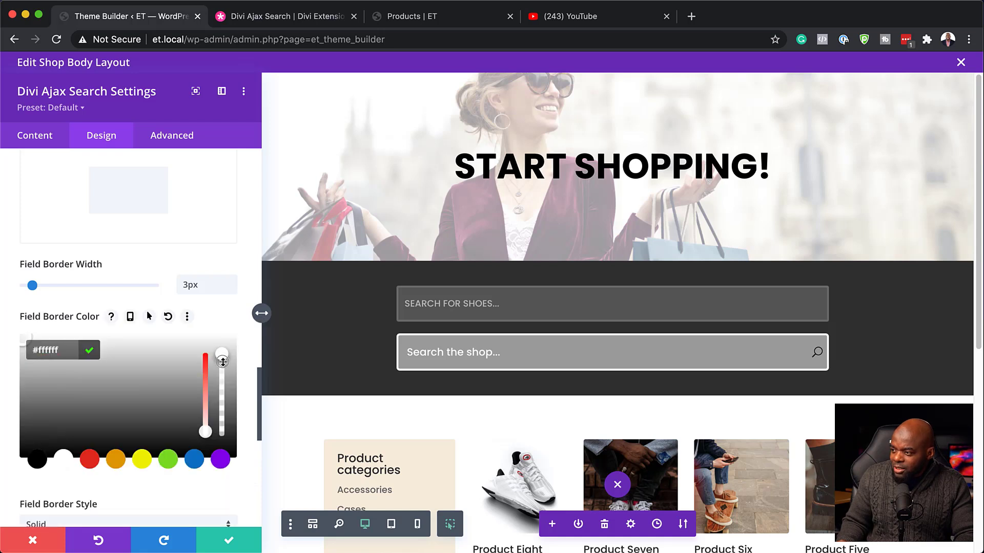
pyautogui.moveTo(222, 361); pyautogui.dragTo(223, 409)
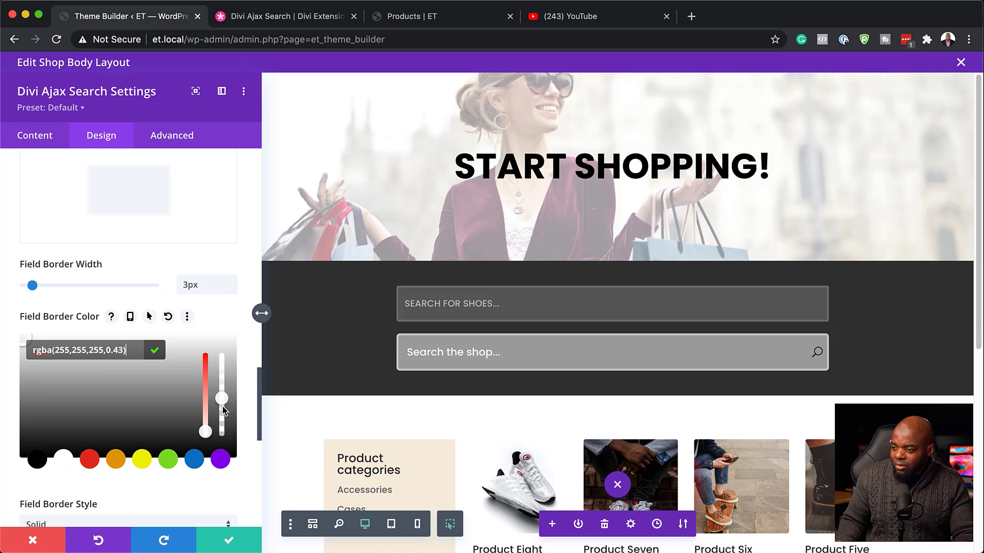
pyautogui.scroll(-3, 191, 470)
pyautogui.scroll(-2, 191, 470)
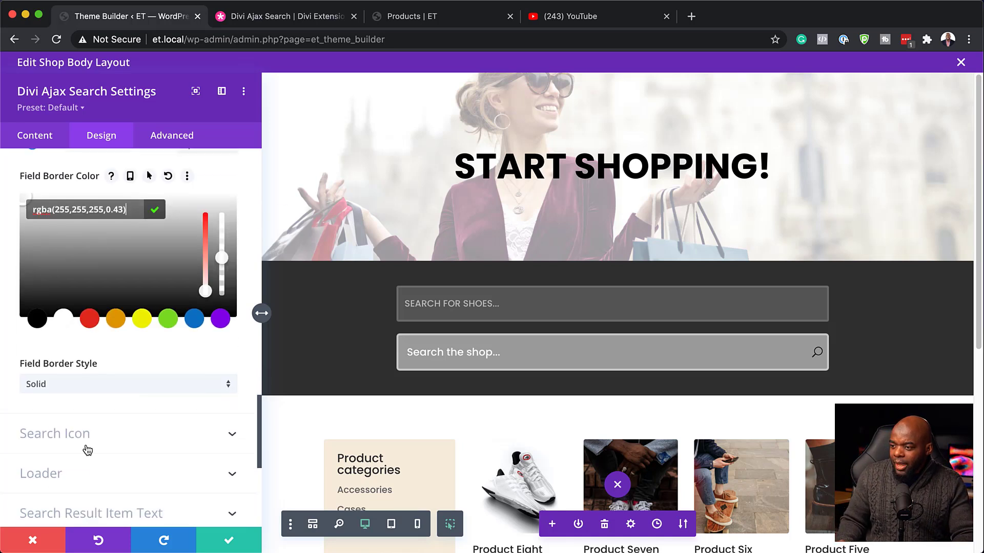
# Make the Ajax search icon white, check the 'Search the shop...' preview, then collapse Search Icon
pyautogui.click(91, 433)
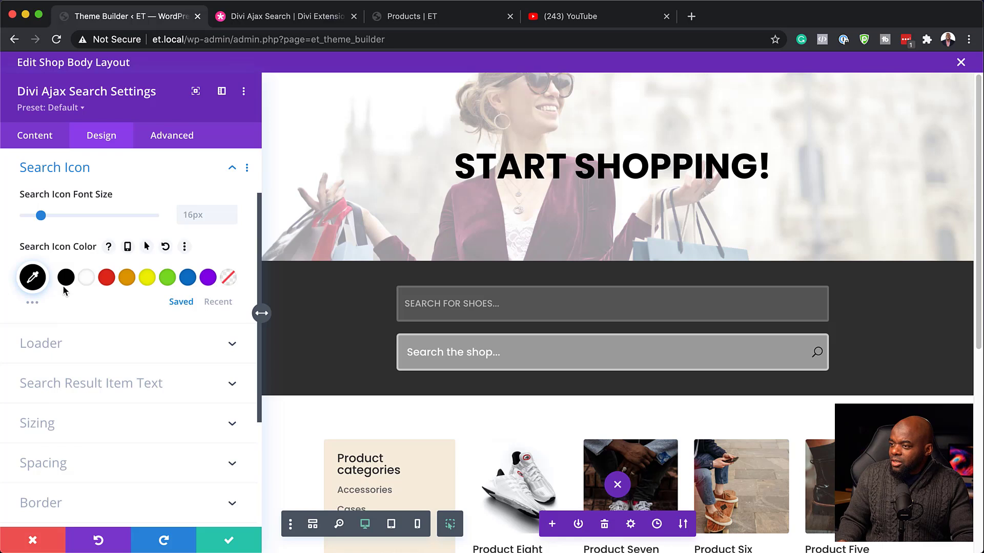
pyautogui.click(87, 278)
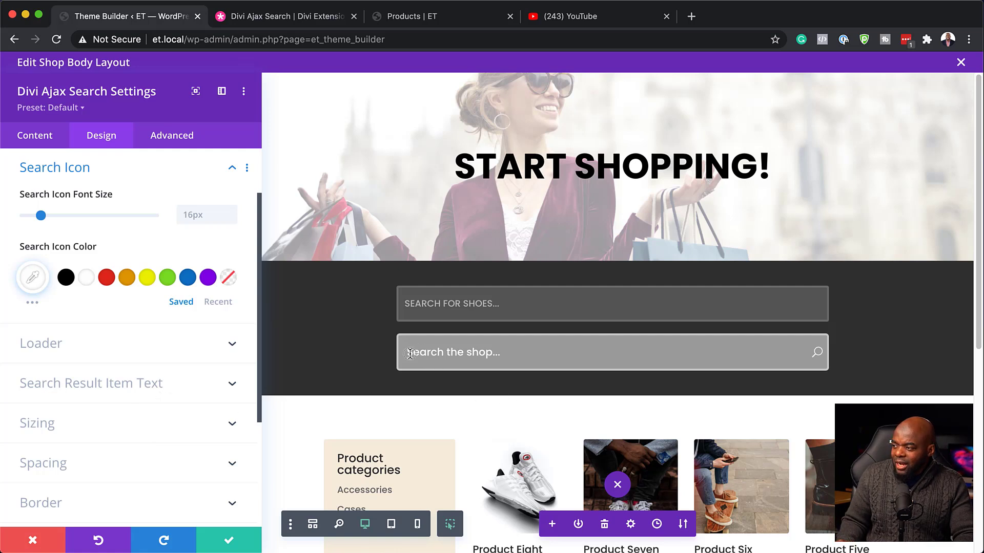
pyautogui.click(468, 352)
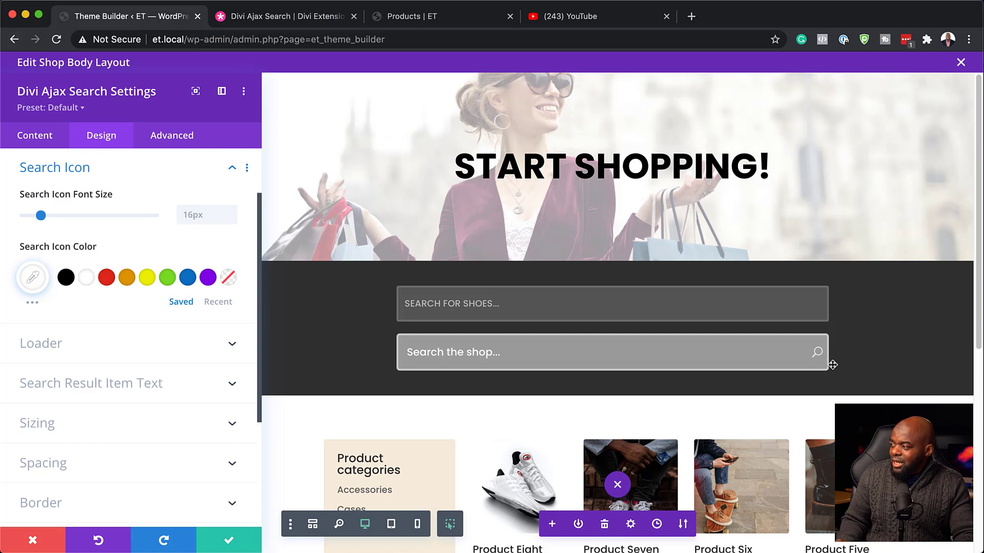
pyautogui.scroll(-3, 182, 499)
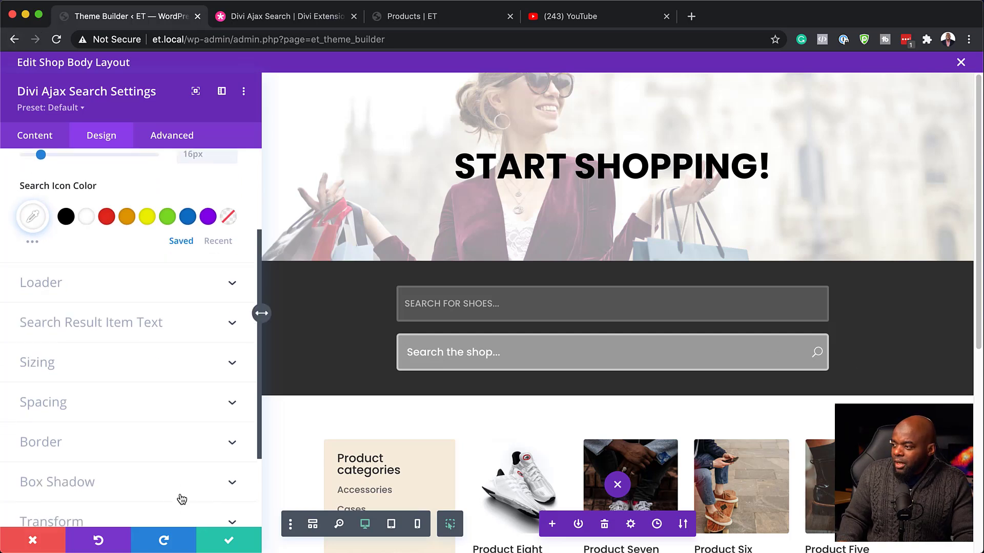
pyautogui.scroll(-1, 181, 491)
pyautogui.scroll(-1, 461, 341)
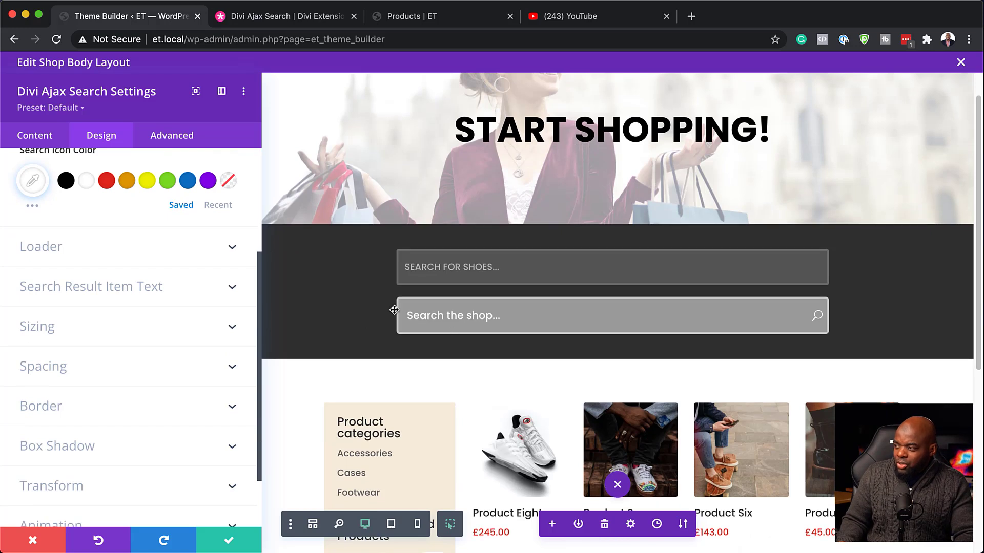
pyautogui.scroll(6, 143, 356)
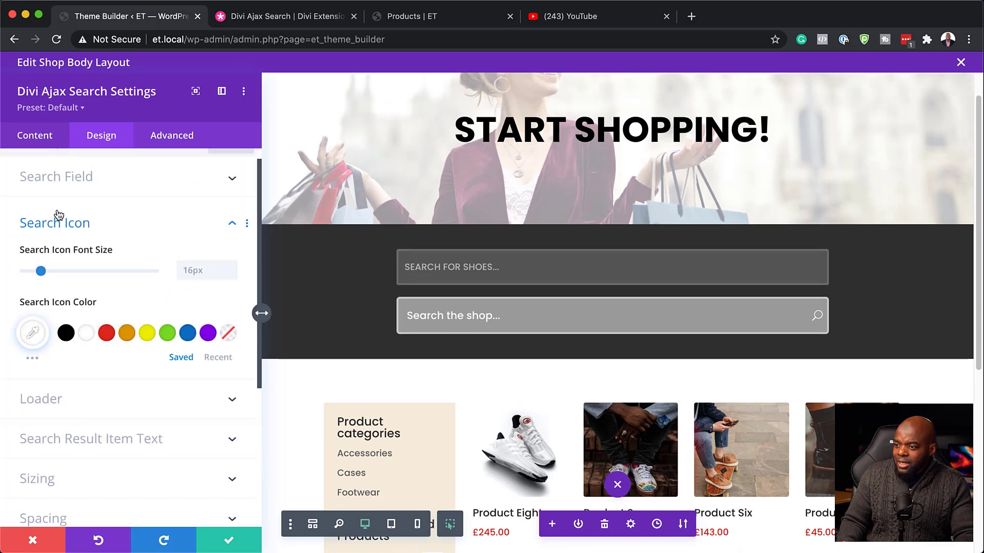
pyautogui.scroll(1, 77, 220)
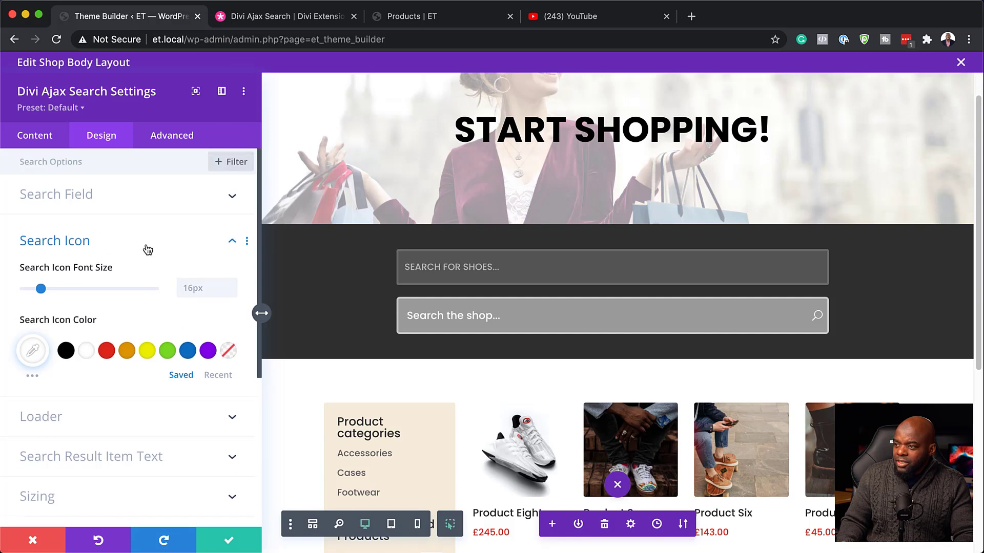
pyautogui.click(229, 243)
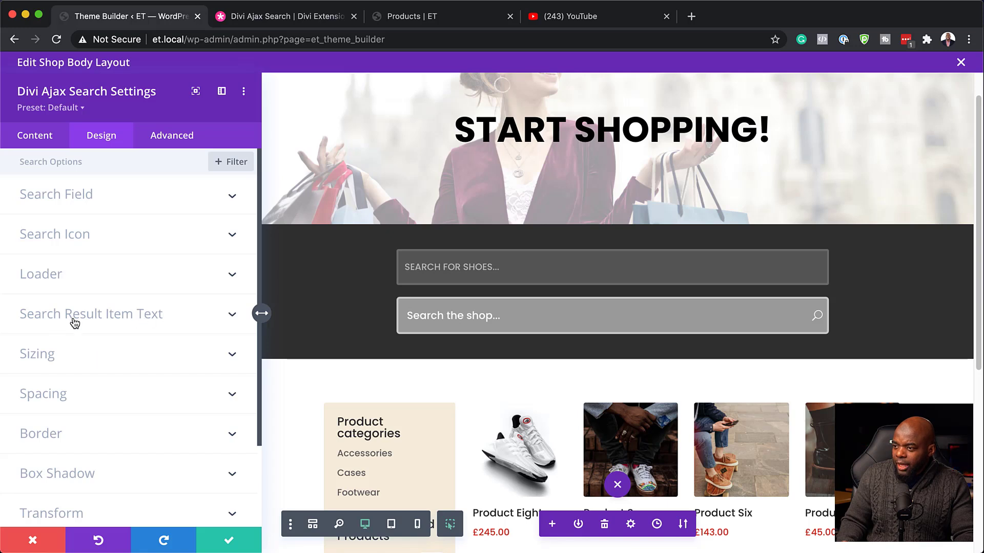
# Set the search result title font to Poppins at 14px
pyautogui.click(149, 321)
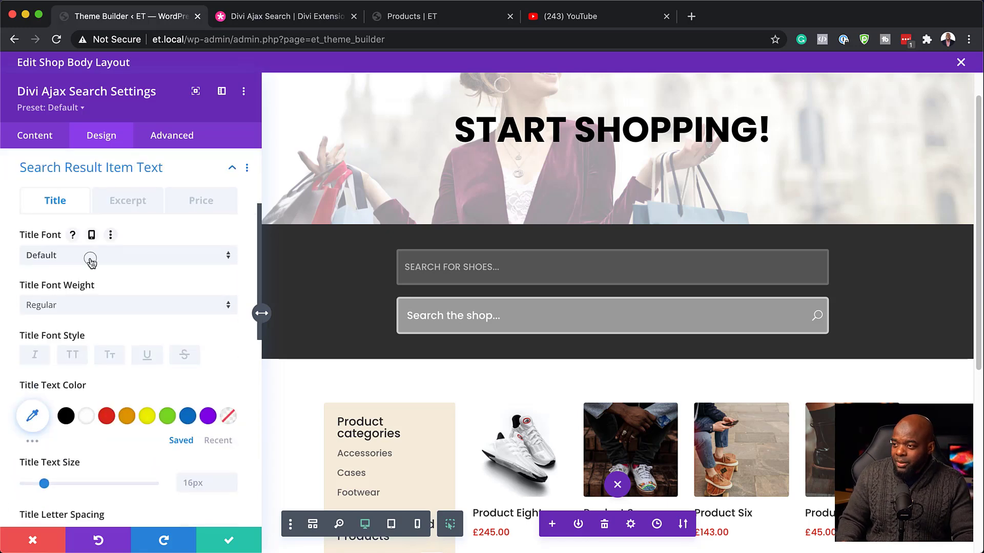
pyautogui.click(90, 260)
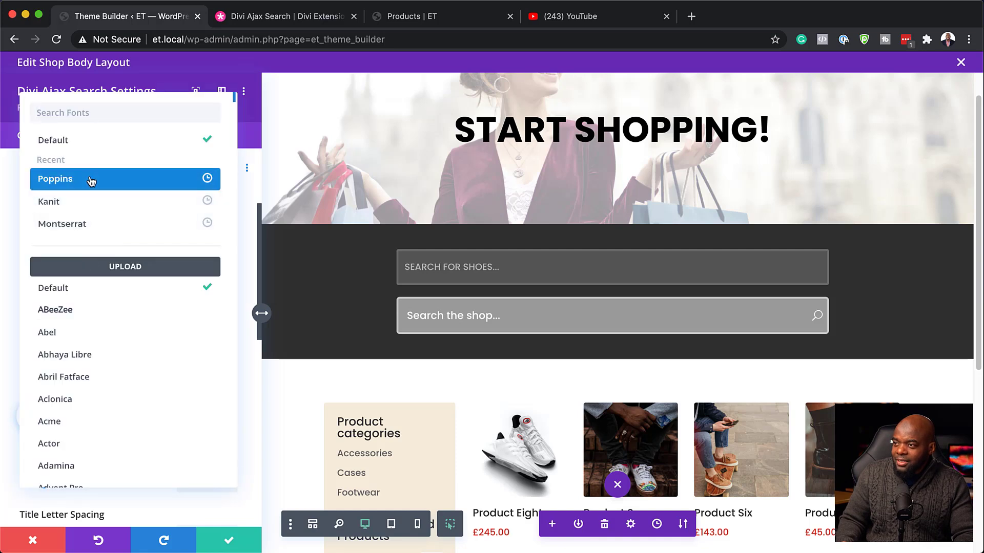
pyautogui.click(88, 180)
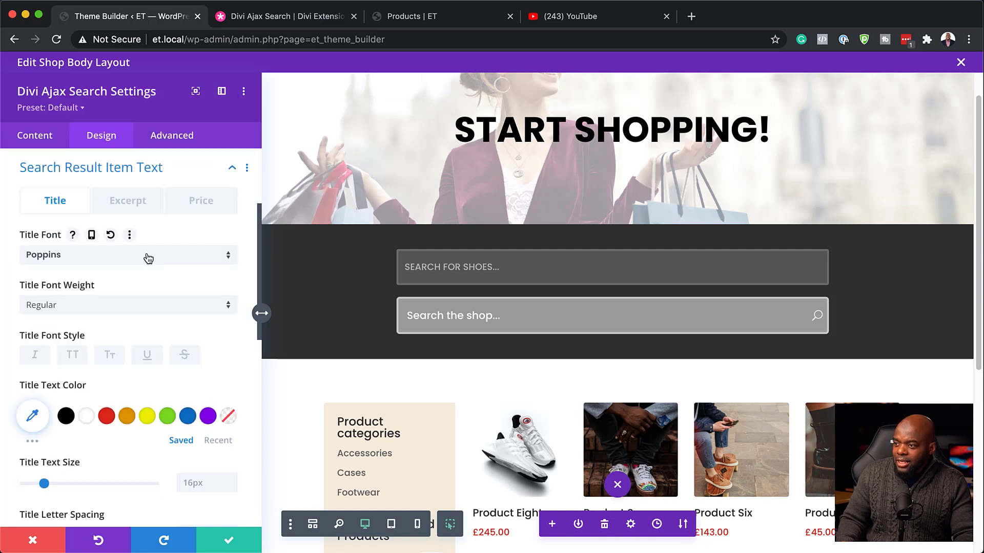
pyautogui.scroll(-2, 169, 369)
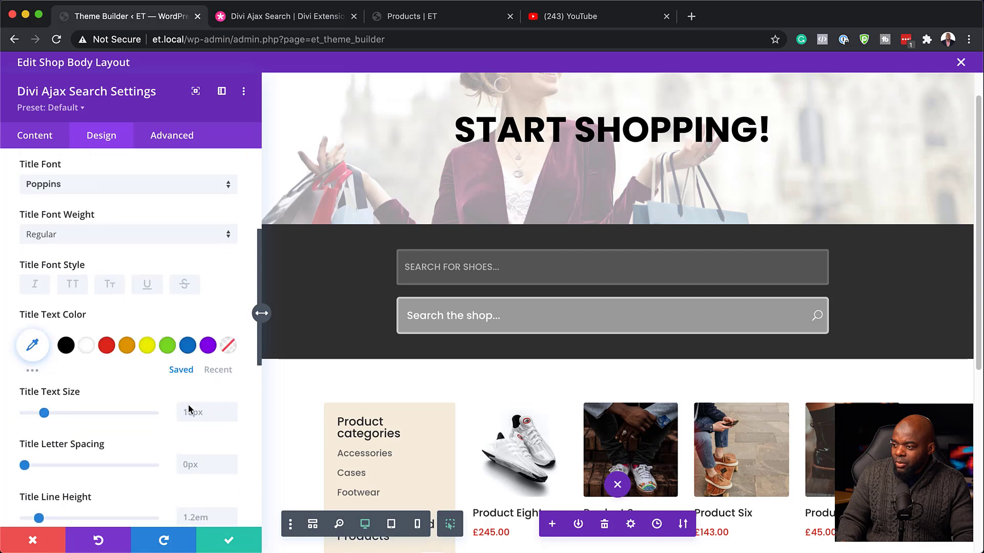
pyautogui.click(231, 418)
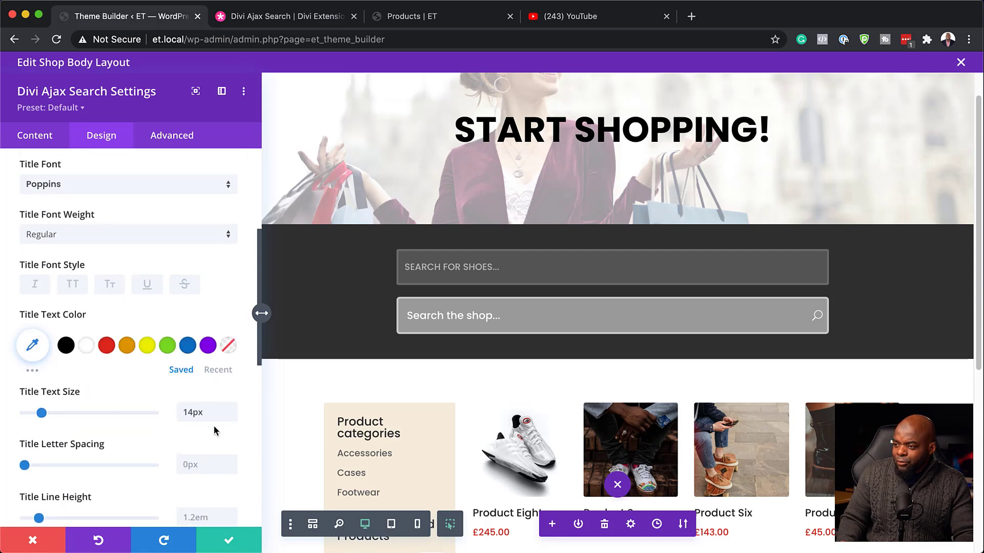
pyautogui.scroll(2, 224, 362)
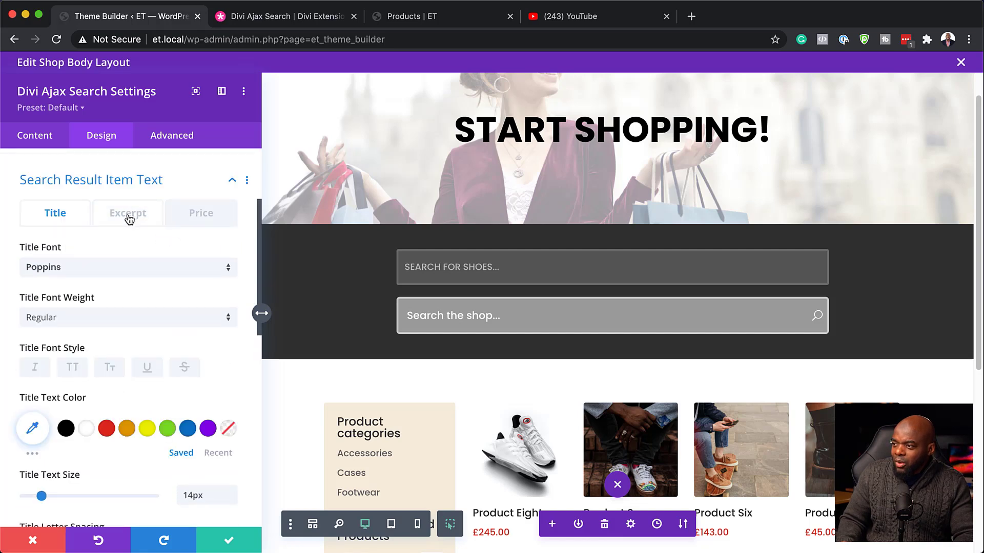
# Set the search result excerpt font to Poppins
pyautogui.click(128, 214)
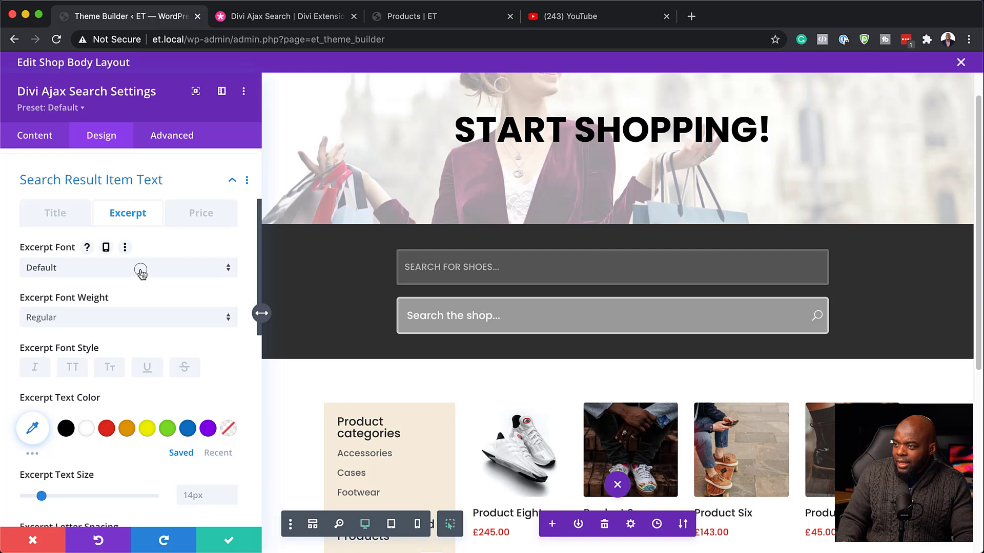
pyautogui.click(141, 269)
pyautogui.click(108, 182)
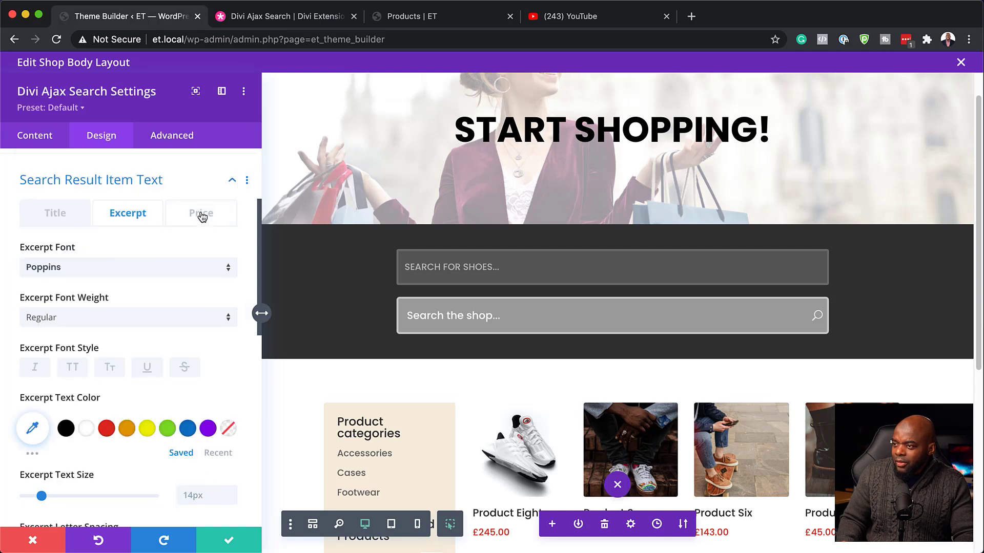
# Make the result prices Poppins, Semi Bold and red (#e02b20)
pyautogui.click(200, 217)
pyautogui.click(118, 269)
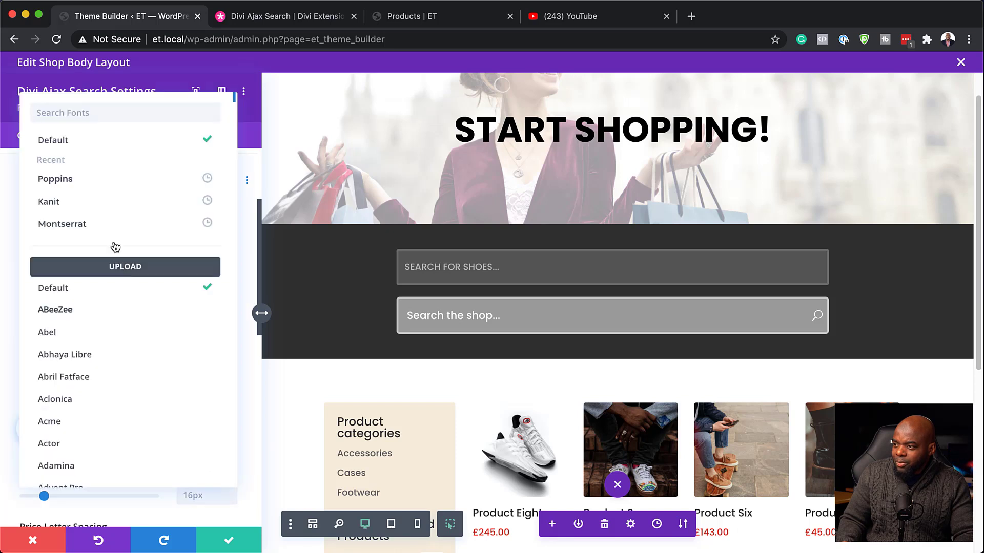
pyautogui.click(104, 184)
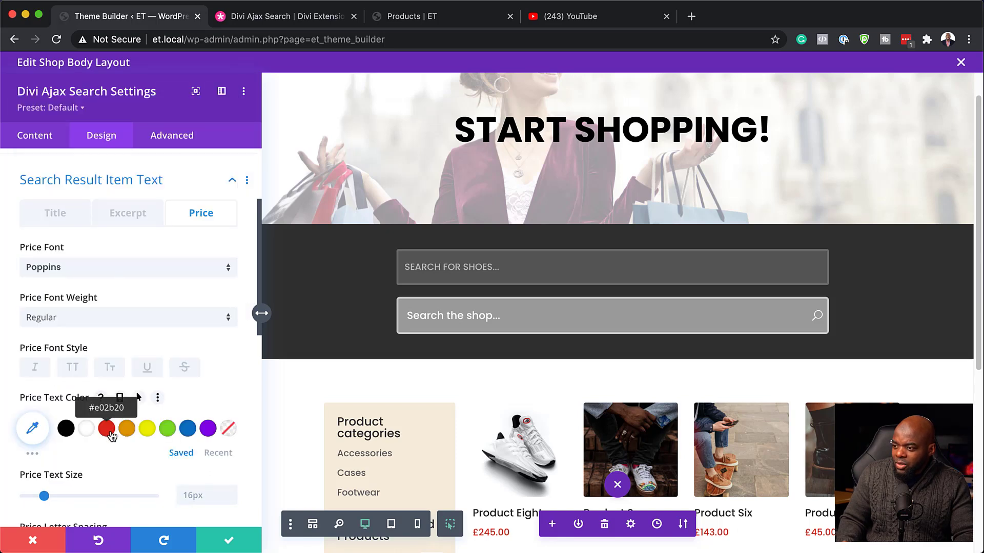
pyautogui.click(107, 430)
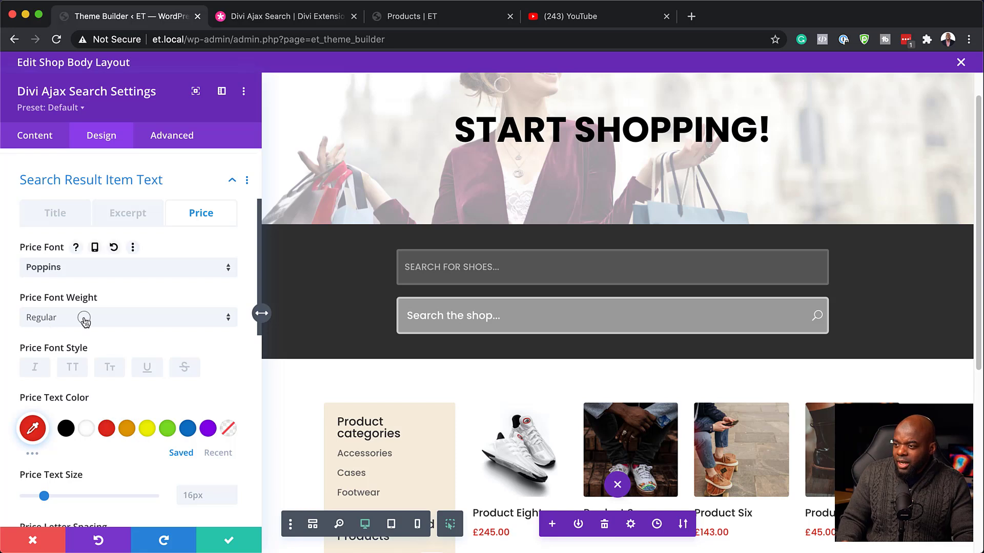
pyautogui.click(84, 321)
pyautogui.click(103, 405)
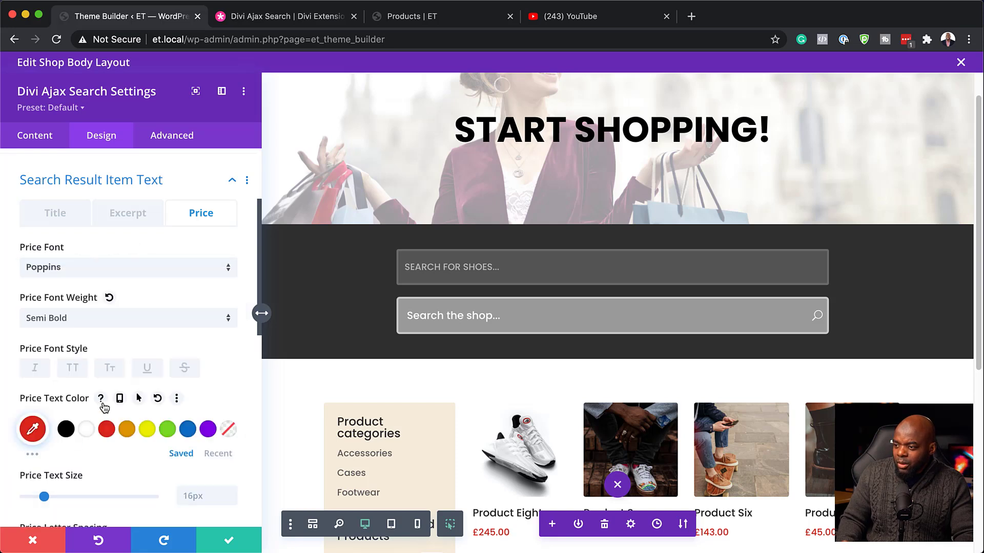
pyautogui.scroll(-10, 164, 468)
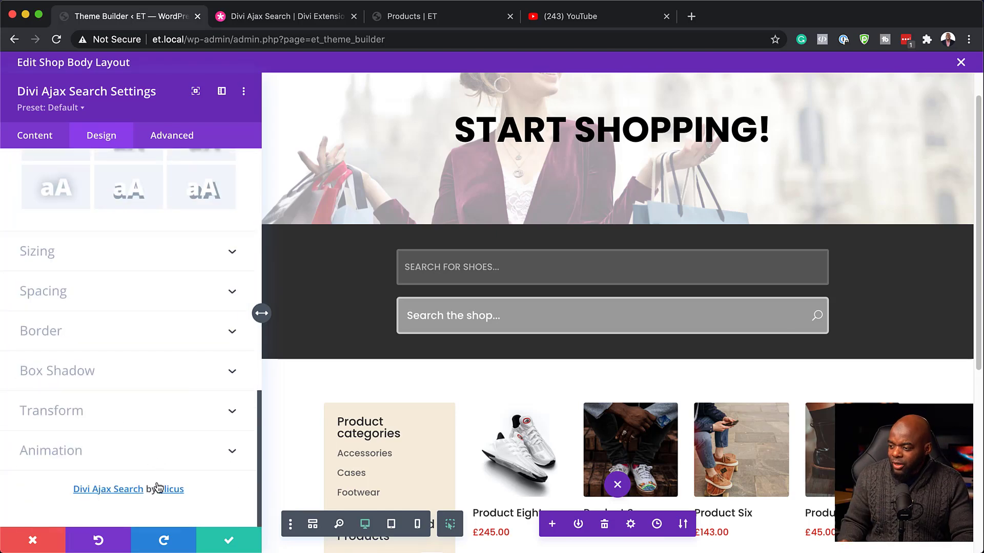
# Save the Ajax Search module, then disable the old SEARCH FOR SHOES module on phone, tablet and desktop
pyautogui.click(229, 540)
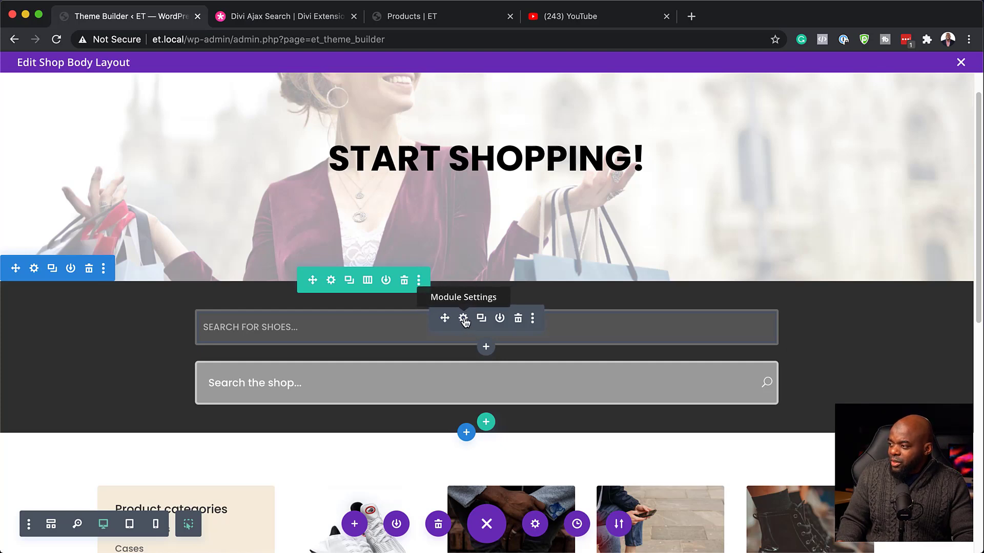
pyautogui.click(463, 319)
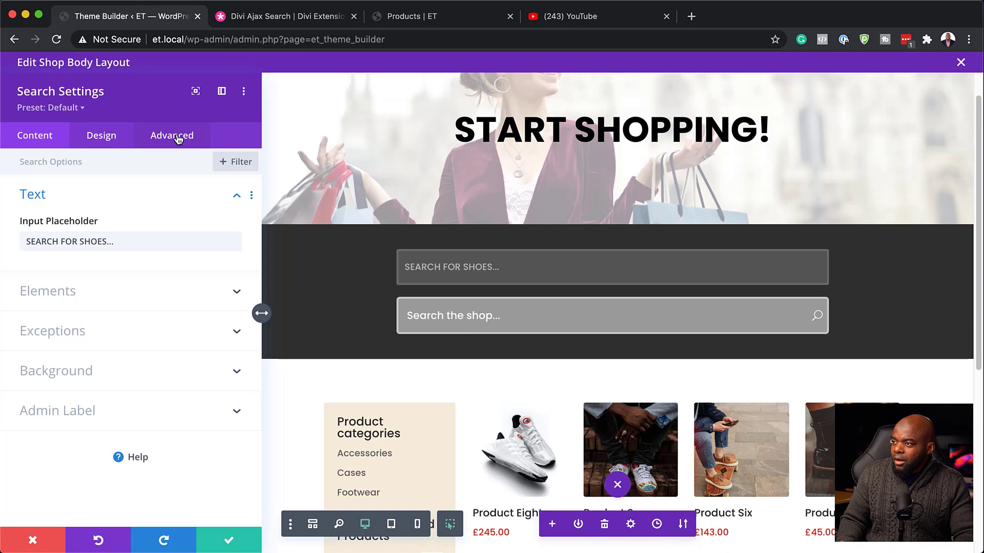
pyautogui.click(177, 136)
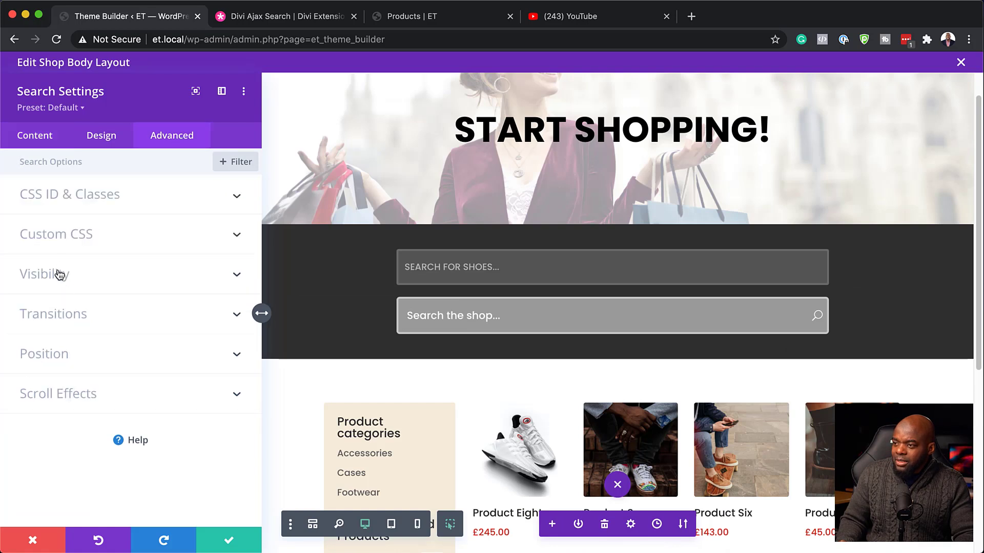
pyautogui.click(63, 268)
pyautogui.click(29, 212)
pyautogui.click(30, 235)
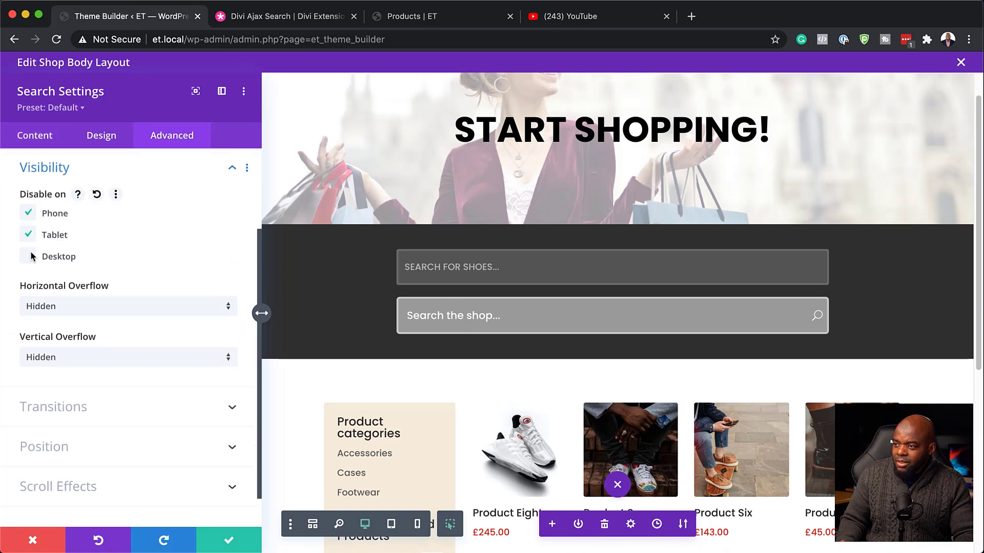
pyautogui.click(30, 257)
pyautogui.click(225, 542)
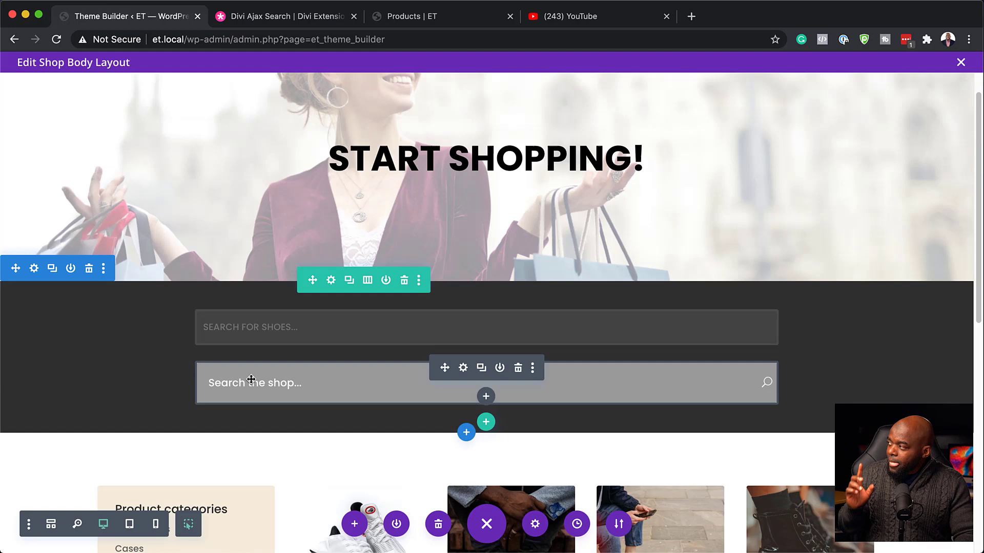
# Save the Shop template changes and reload the live Products page to confirm only the new search shows
pyautogui.click(960, 62)
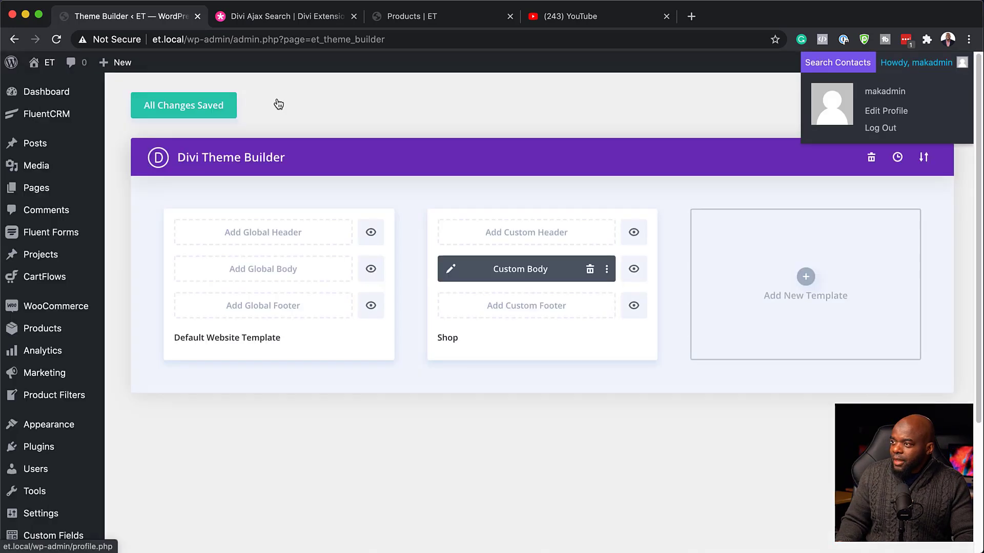
pyautogui.click(183, 109)
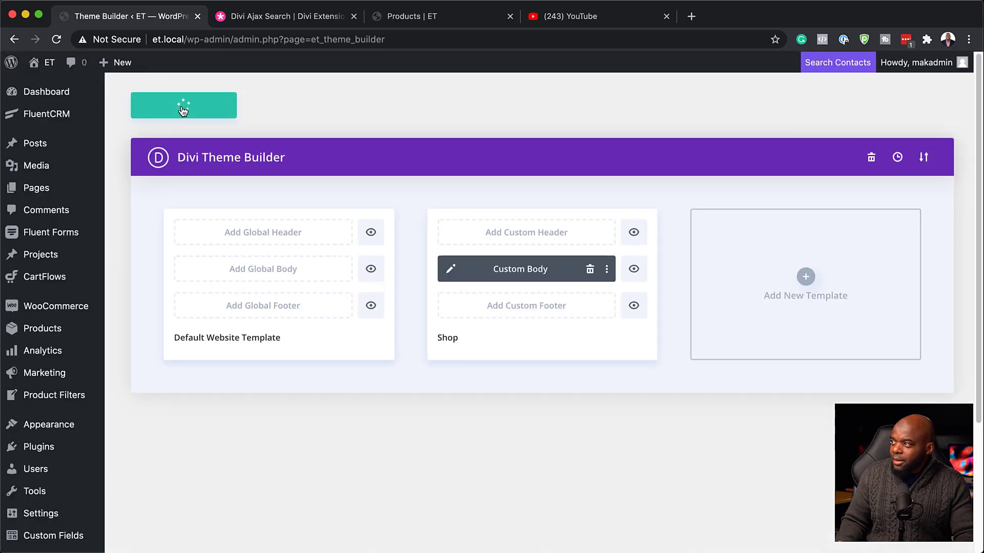
pyautogui.click(403, 19)
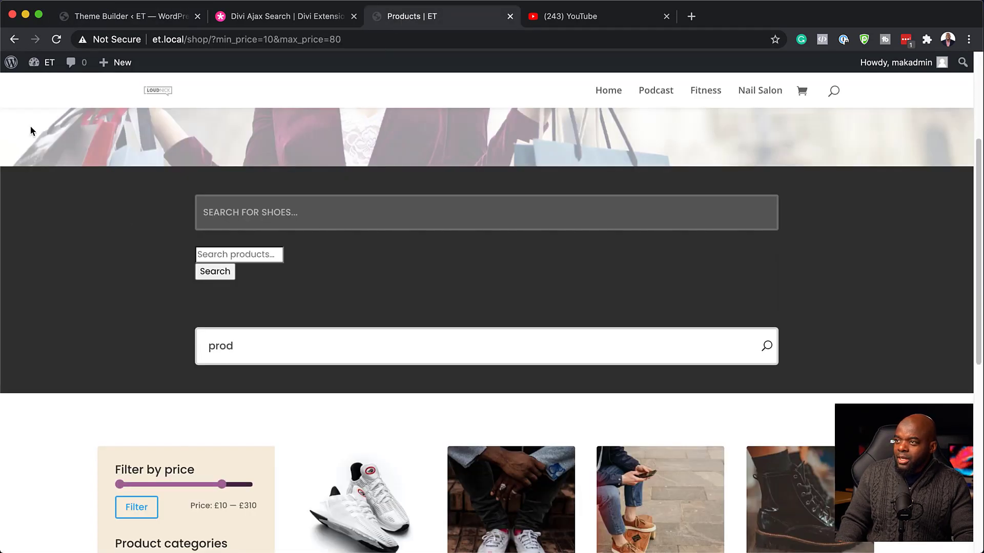
pyautogui.click(57, 41)
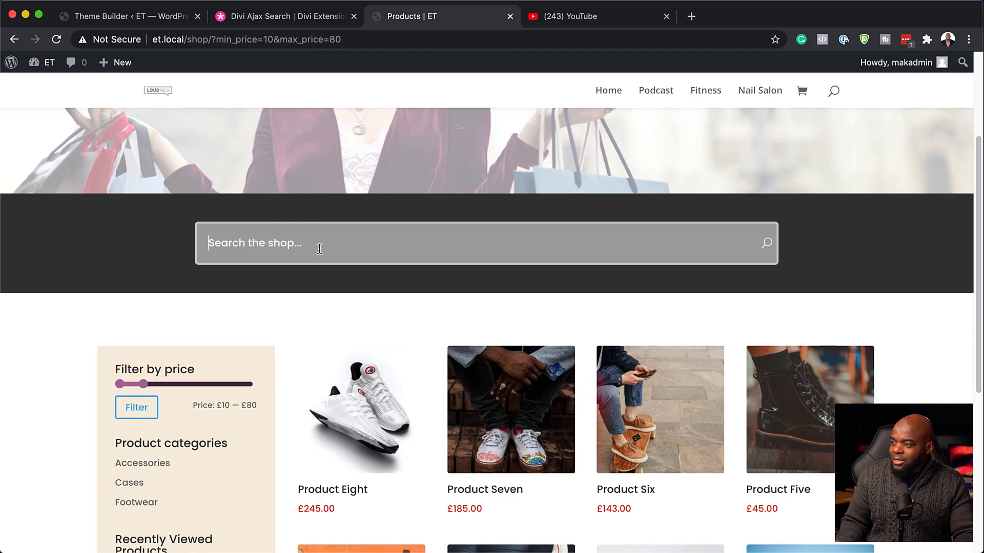
# Search the shop for 'pro' and open Product Four from the live results dropdown
pyautogui.write('pro')
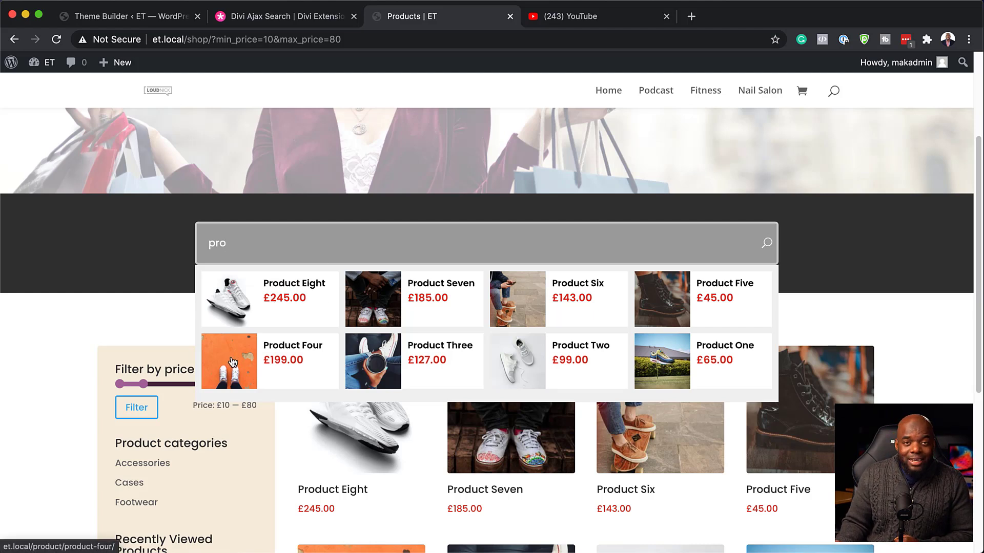
pyautogui.click(305, 350)
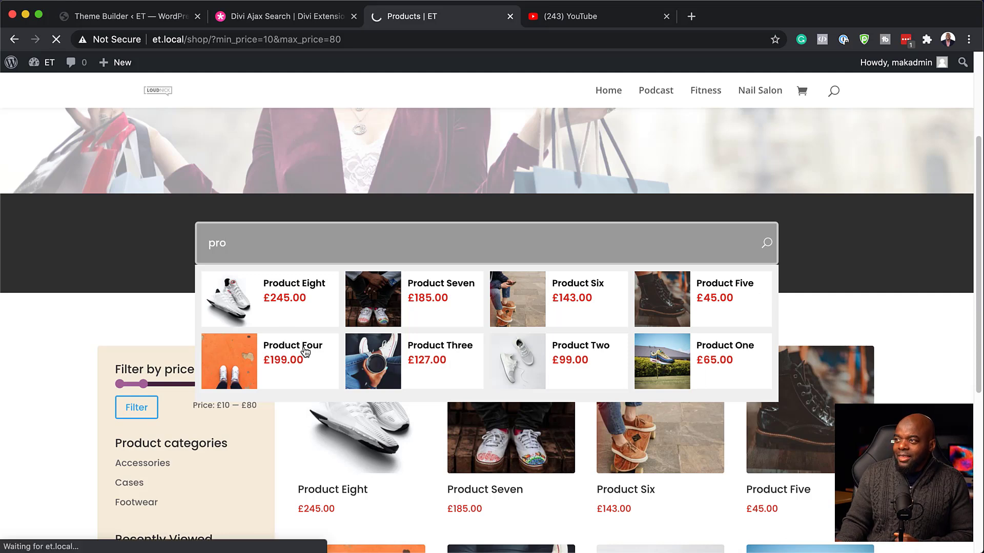